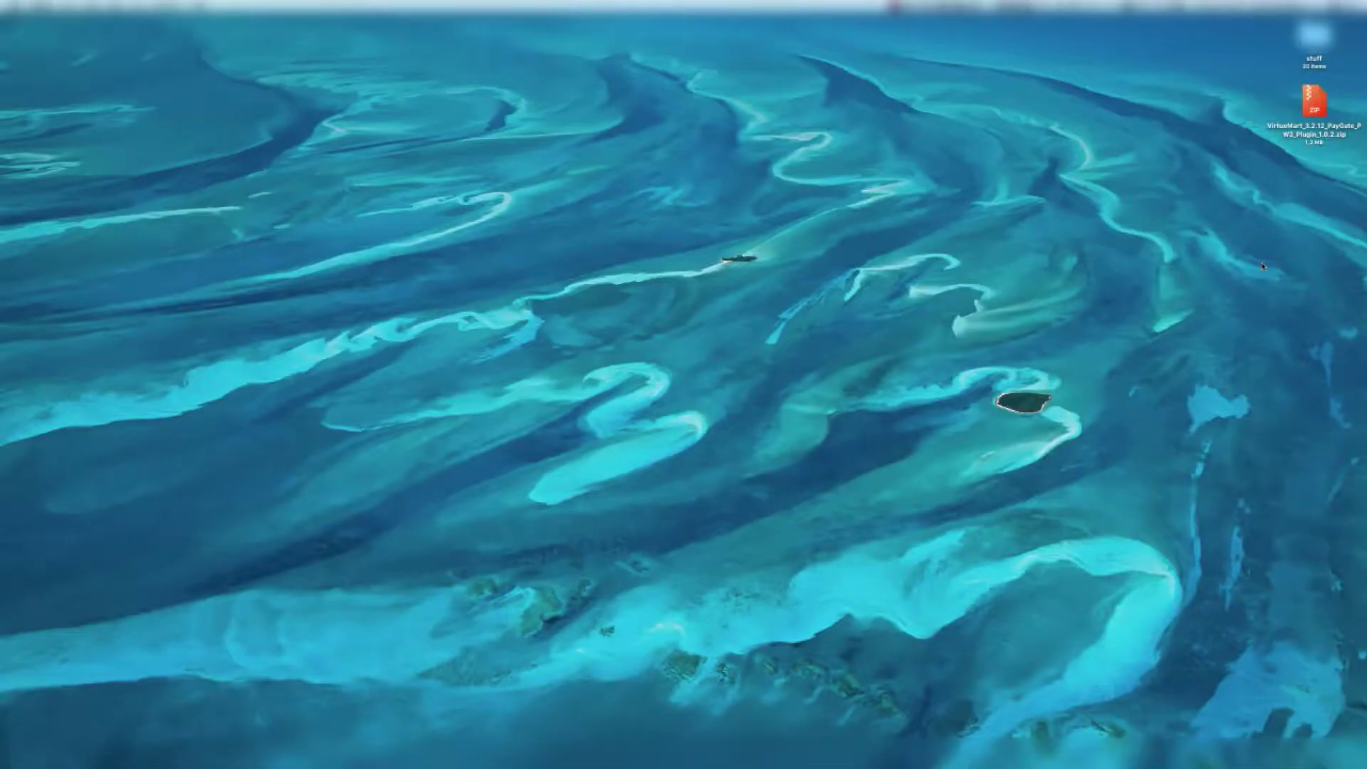
Extract the VirtueMart PayGate plugin archive and expand its PayGate VirtueMart and Order Pay Button folders
double_click(1315, 102)
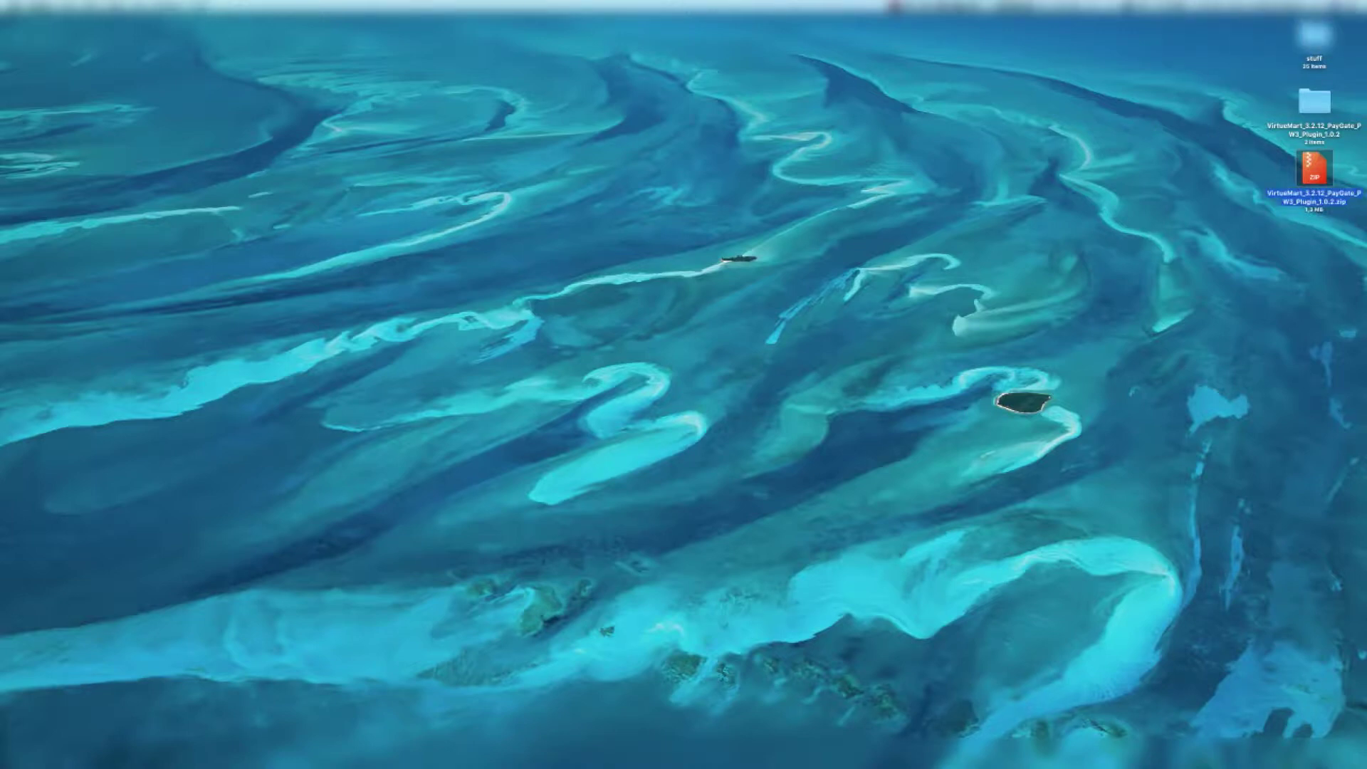
double_click(1327, 113)
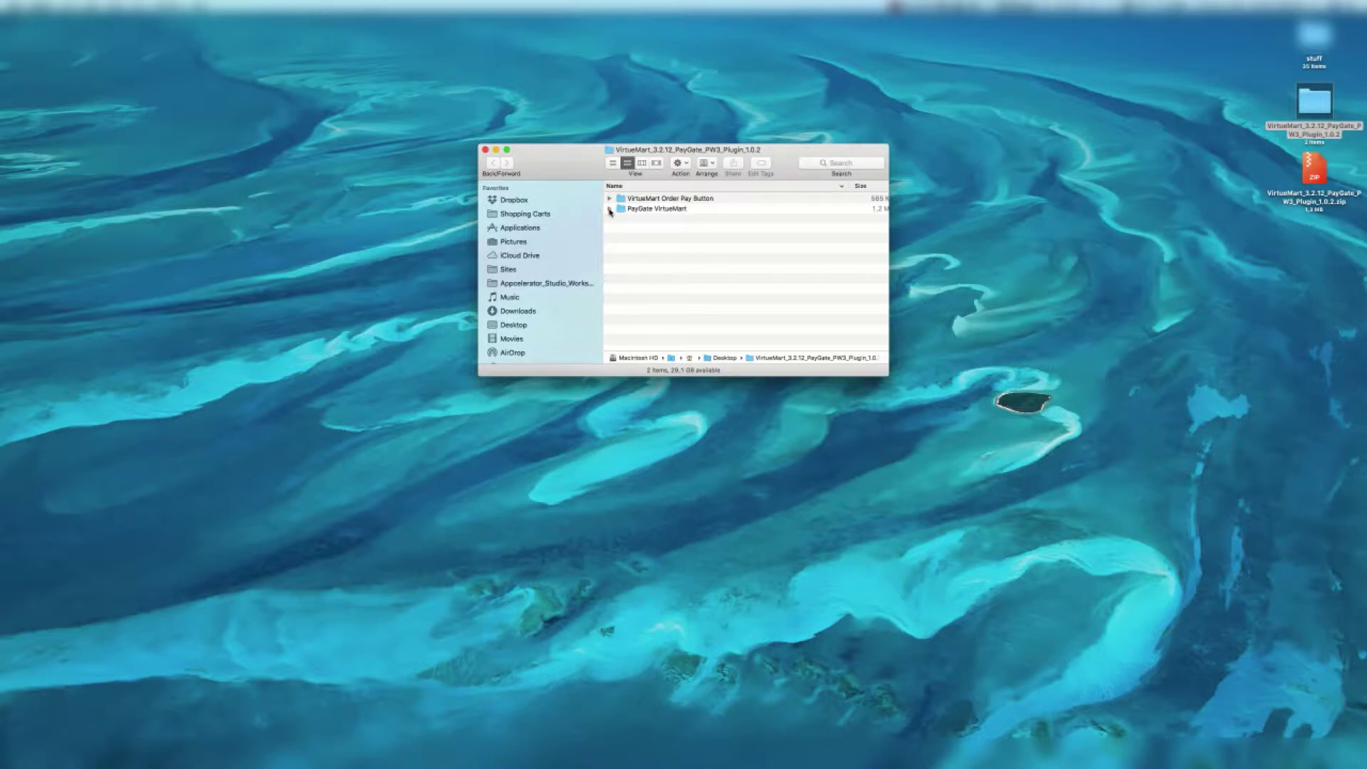
left_click(610, 210)
left_click(609, 199)
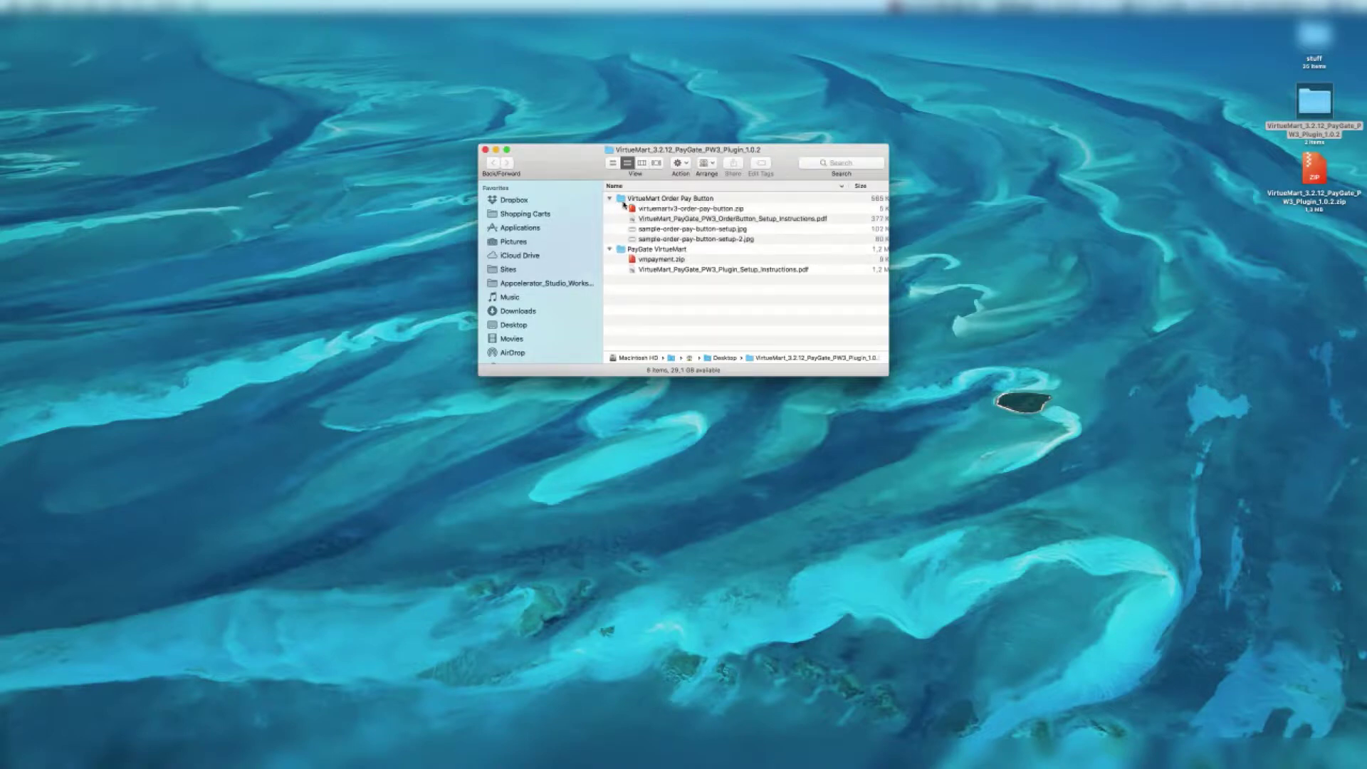
Open VirtuMart_PayGate_PW3_Plugin_Setup_Instructions.pdf from the PayGate VirtueMart folder
left_click(663, 270)
left_click(679, 220)
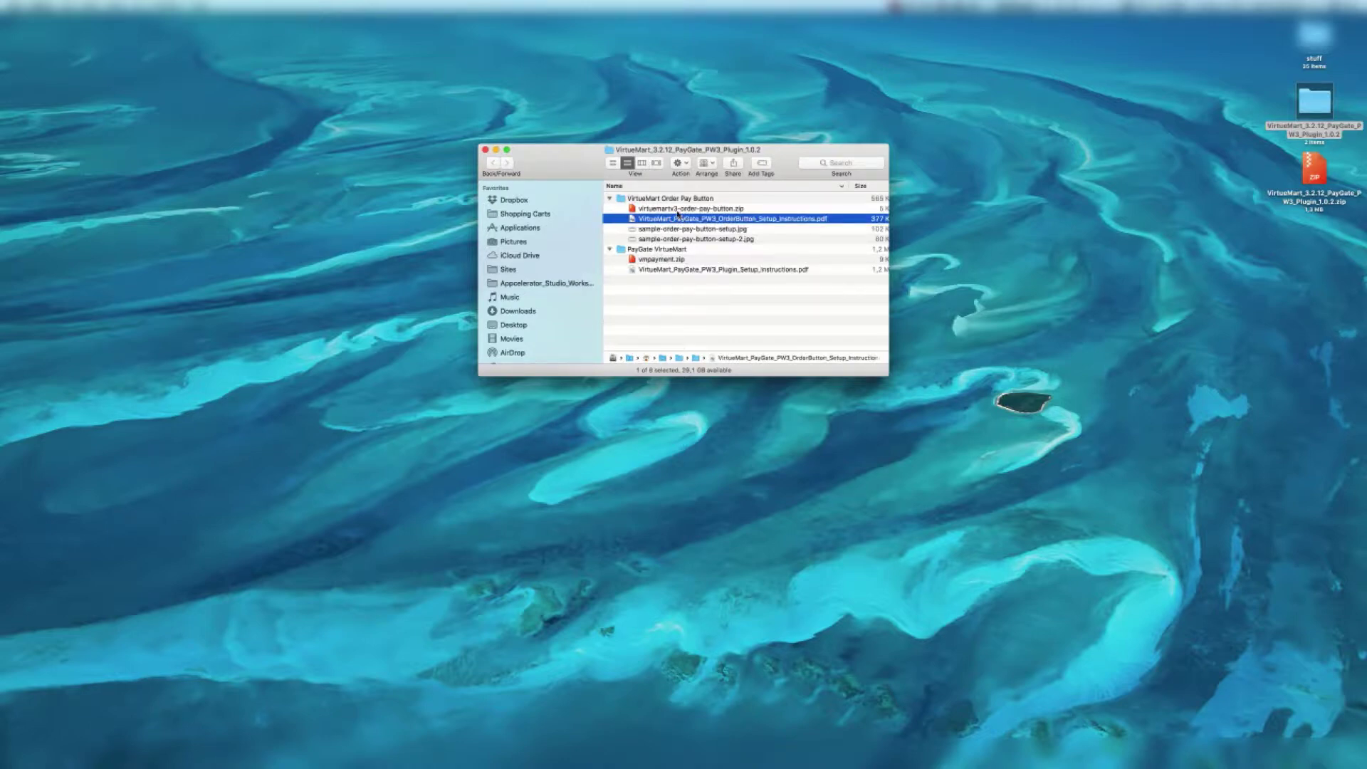
left_click(681, 268)
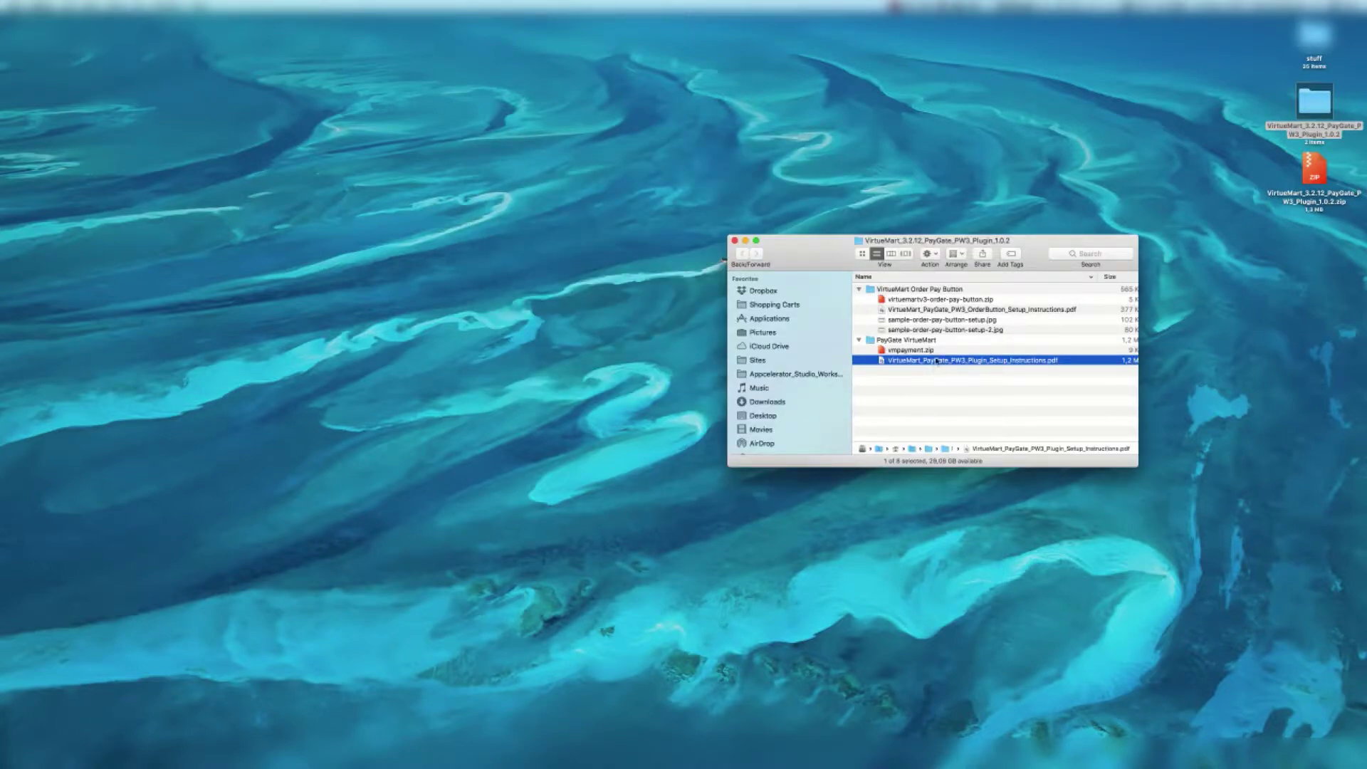
double_click(936, 360)
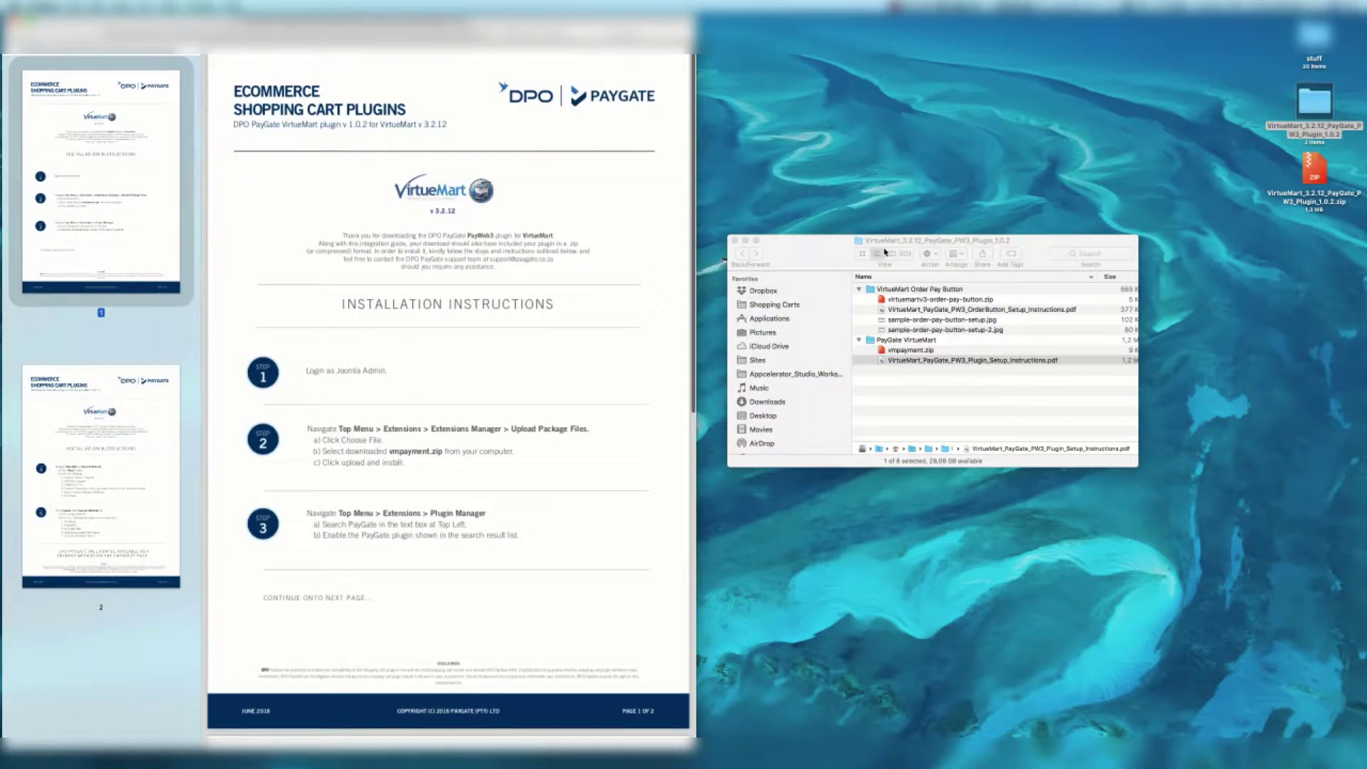
Scroll the setup guide in Preview to the installation step about uploading vmpayment.zip
left_click(908, 292)
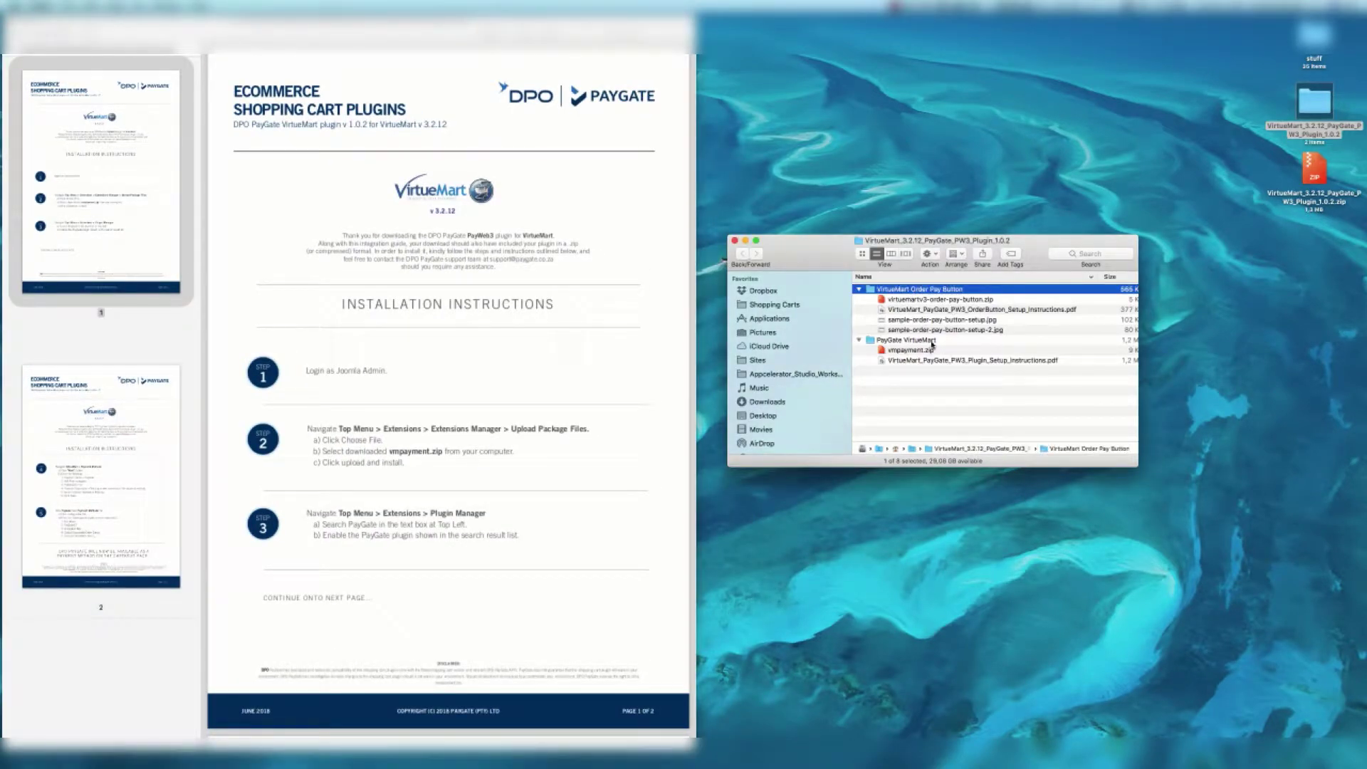
left_click(474, 375)
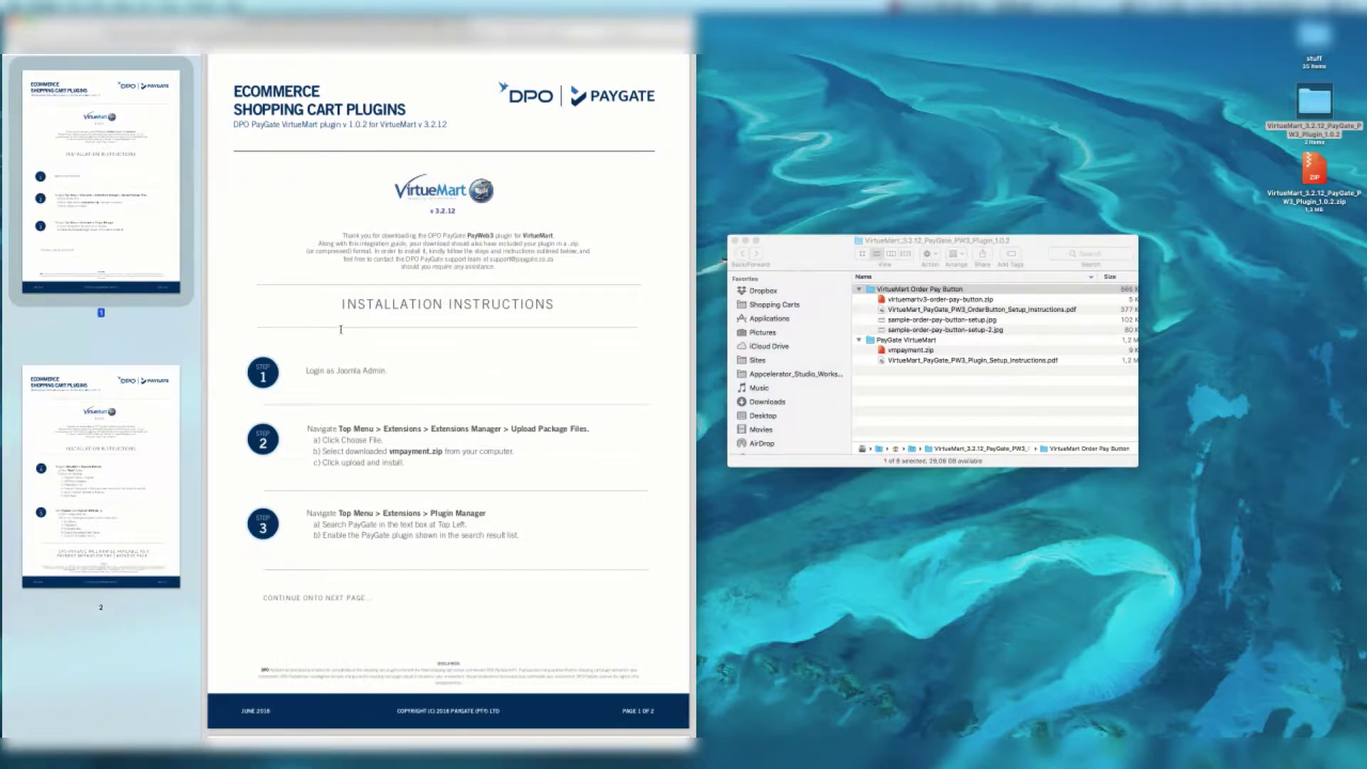
scroll(339, 329, "down", 2)
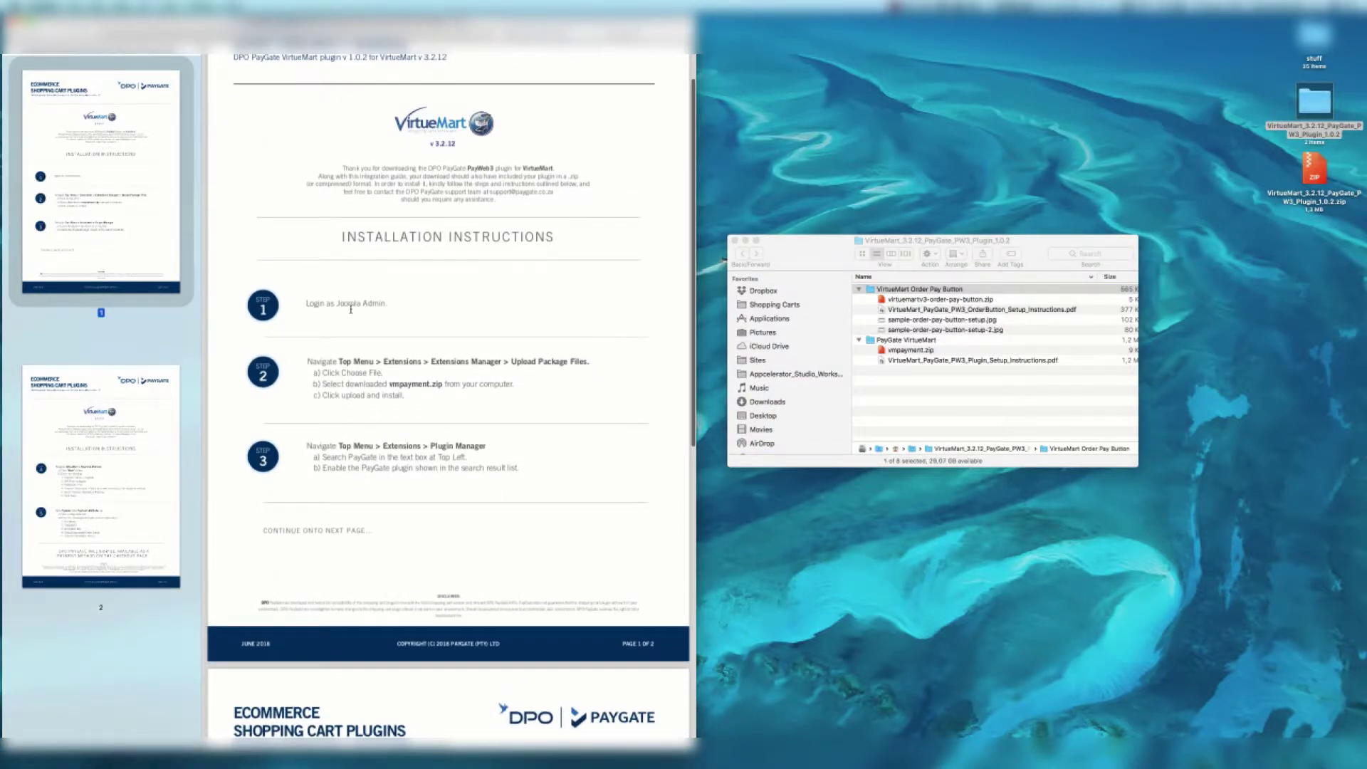
scroll(350, 310, "down", 2)
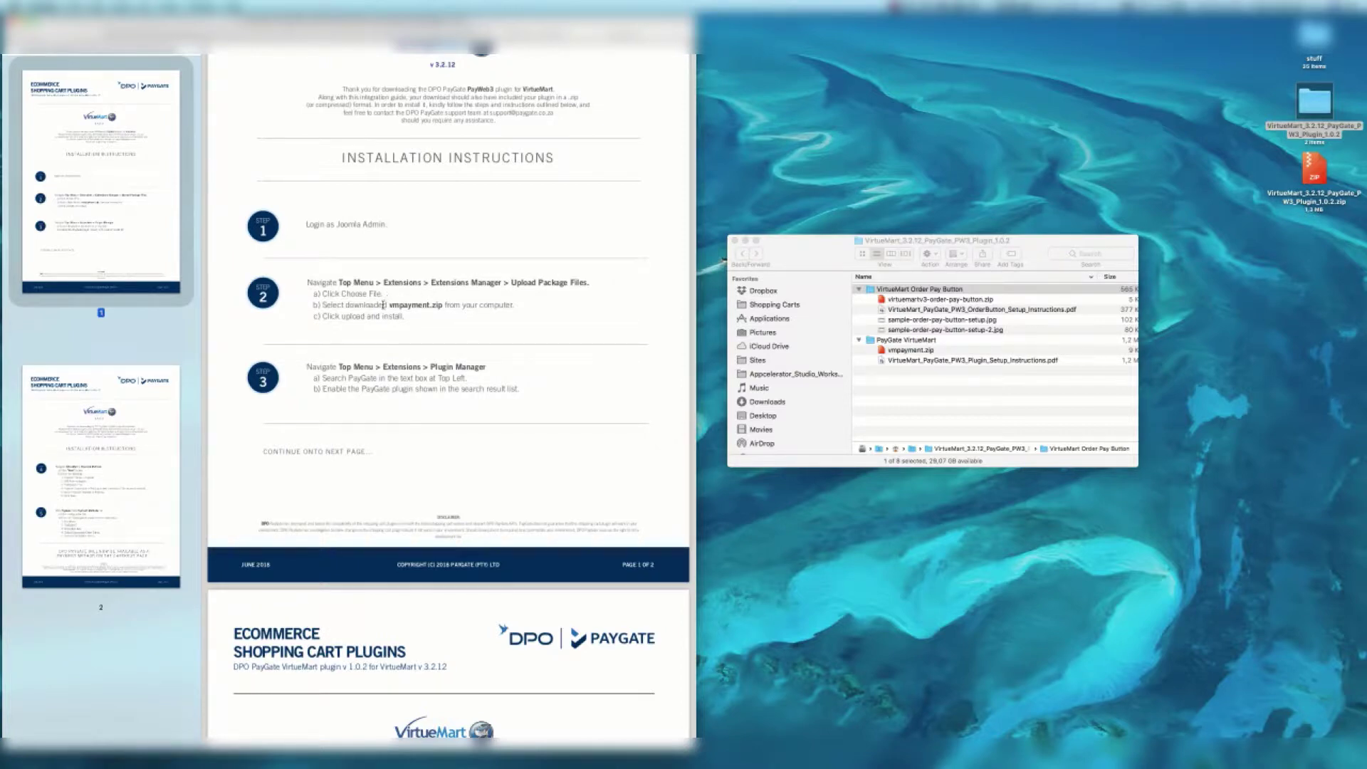
triple_click(393, 304)
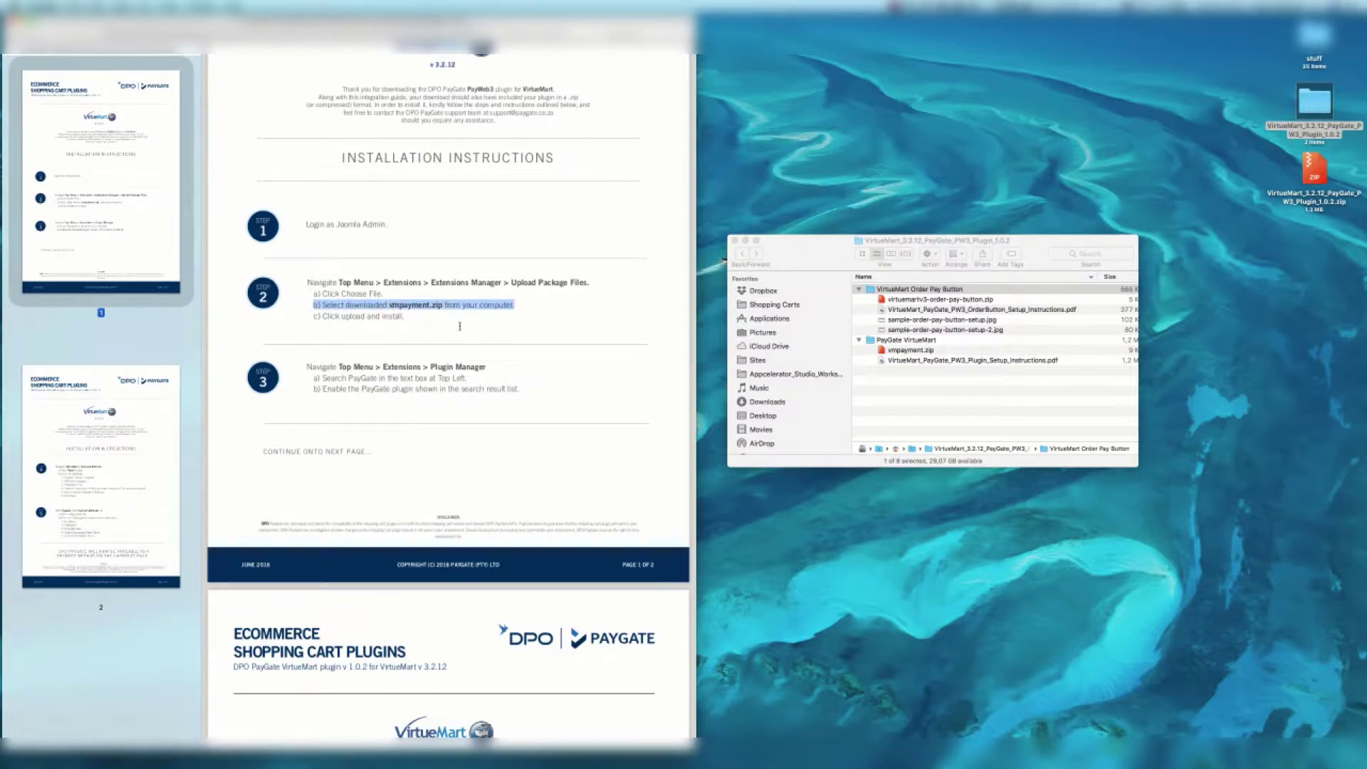
left_click(459, 326)
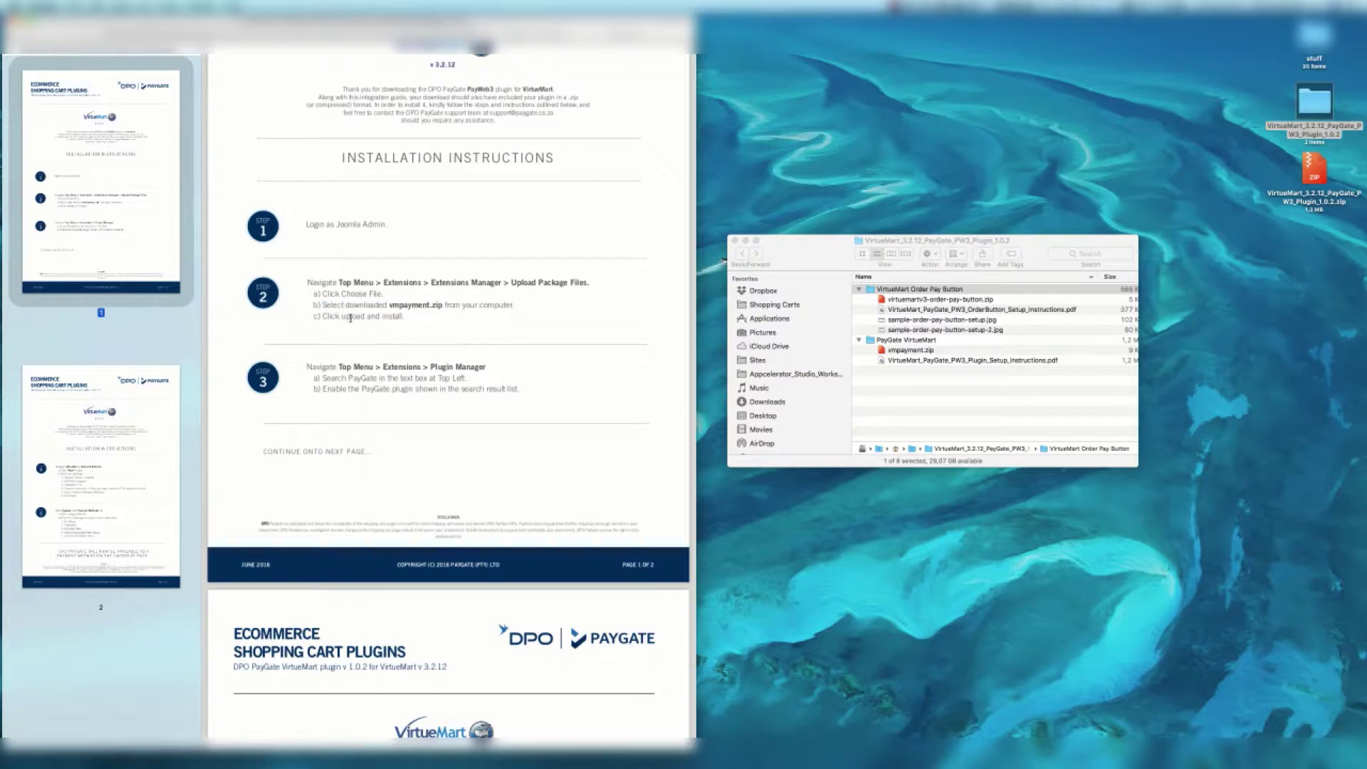
scroll(431, 322, "up", 2)
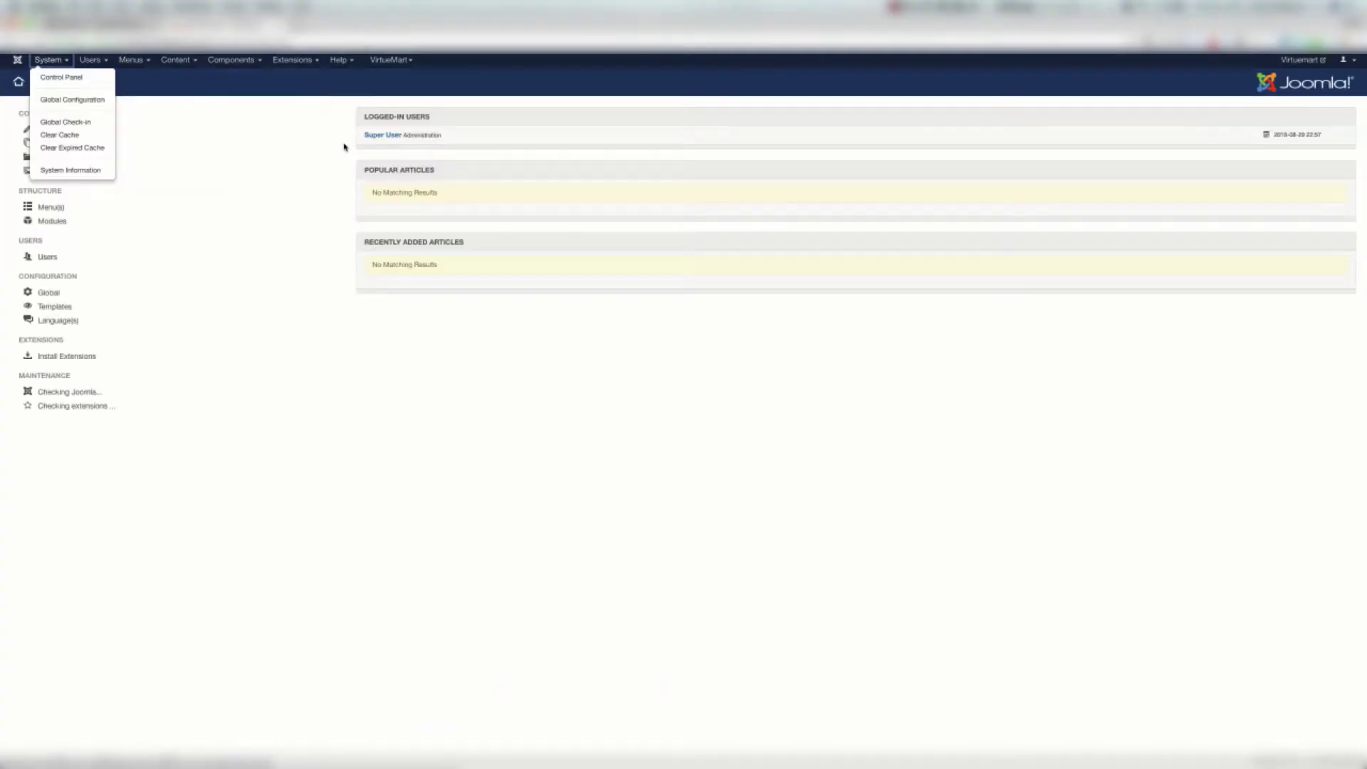
Go to Extensions > Install and choose the Upload Package File option
left_click(343, 147)
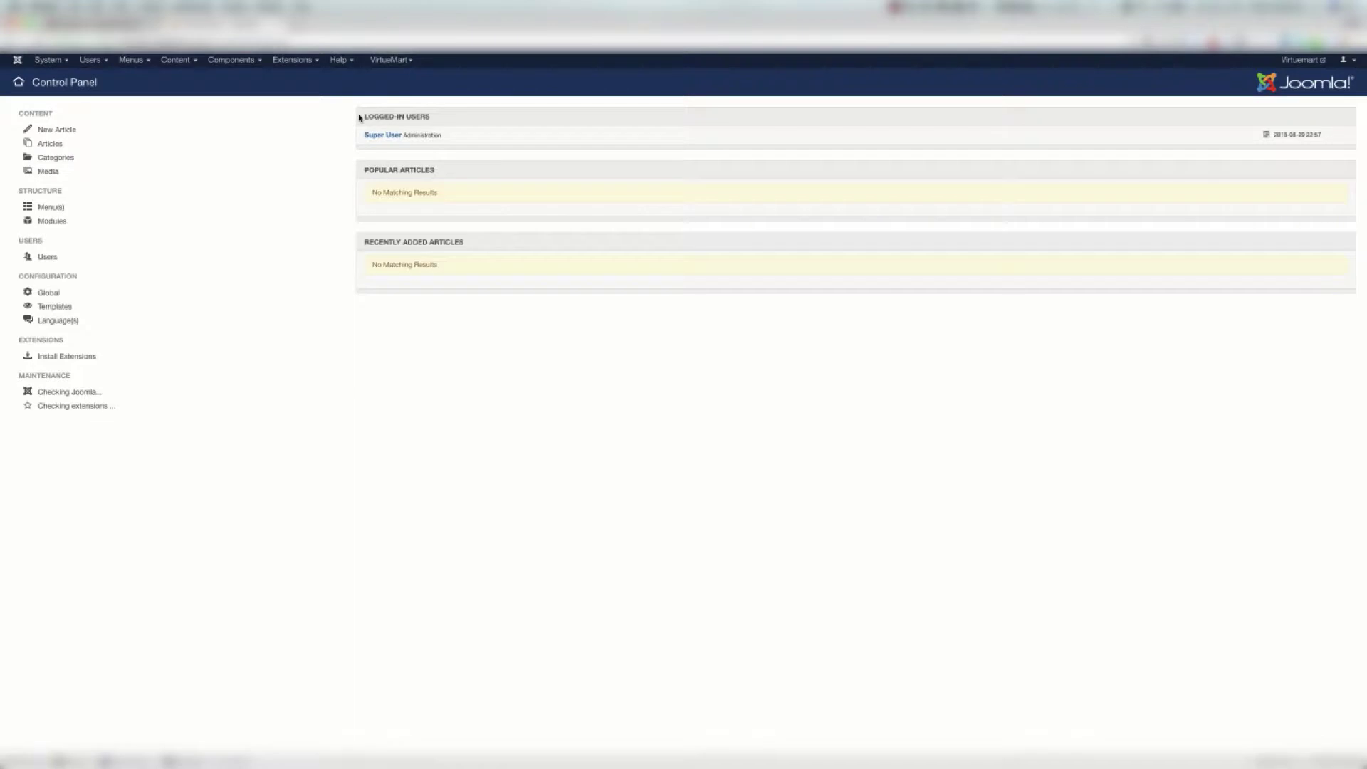
left_click(294, 60)
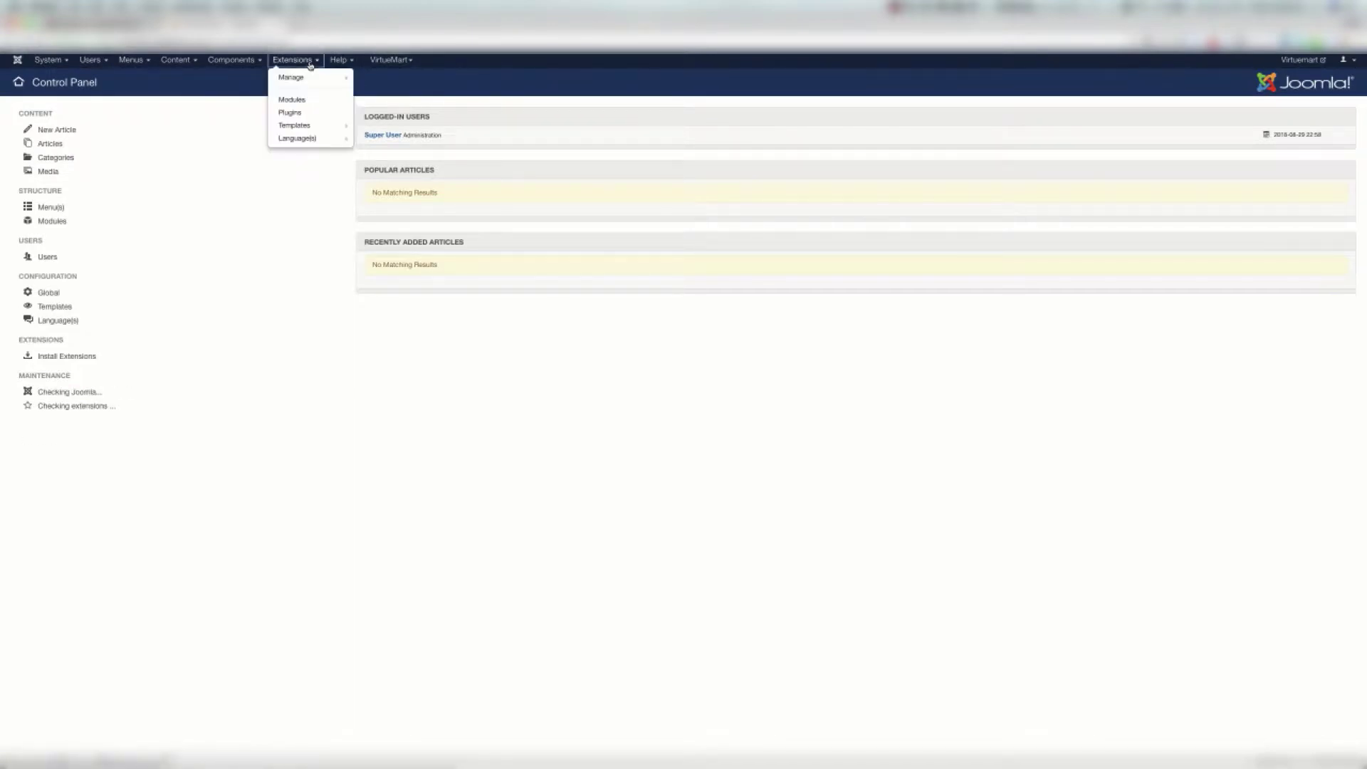
mouse_move(313, 77)
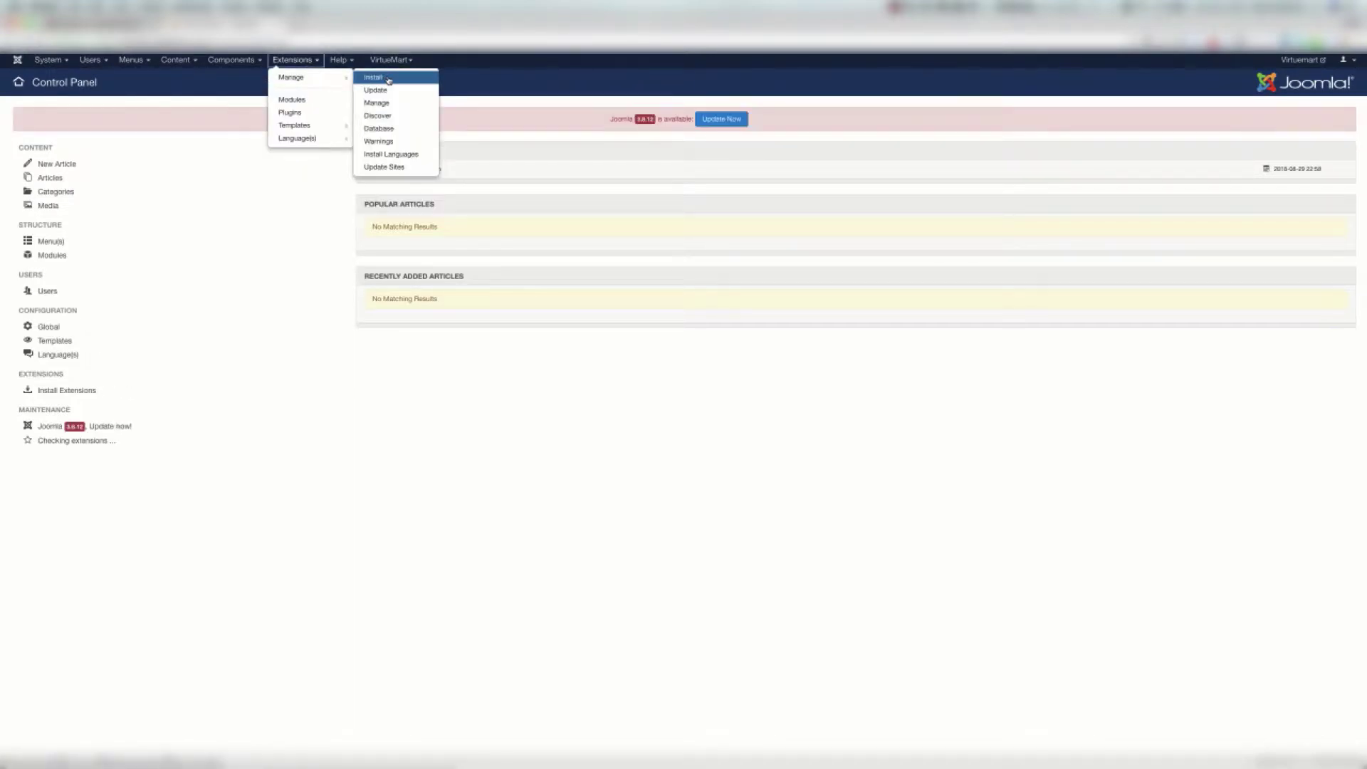
left_click(389, 79)
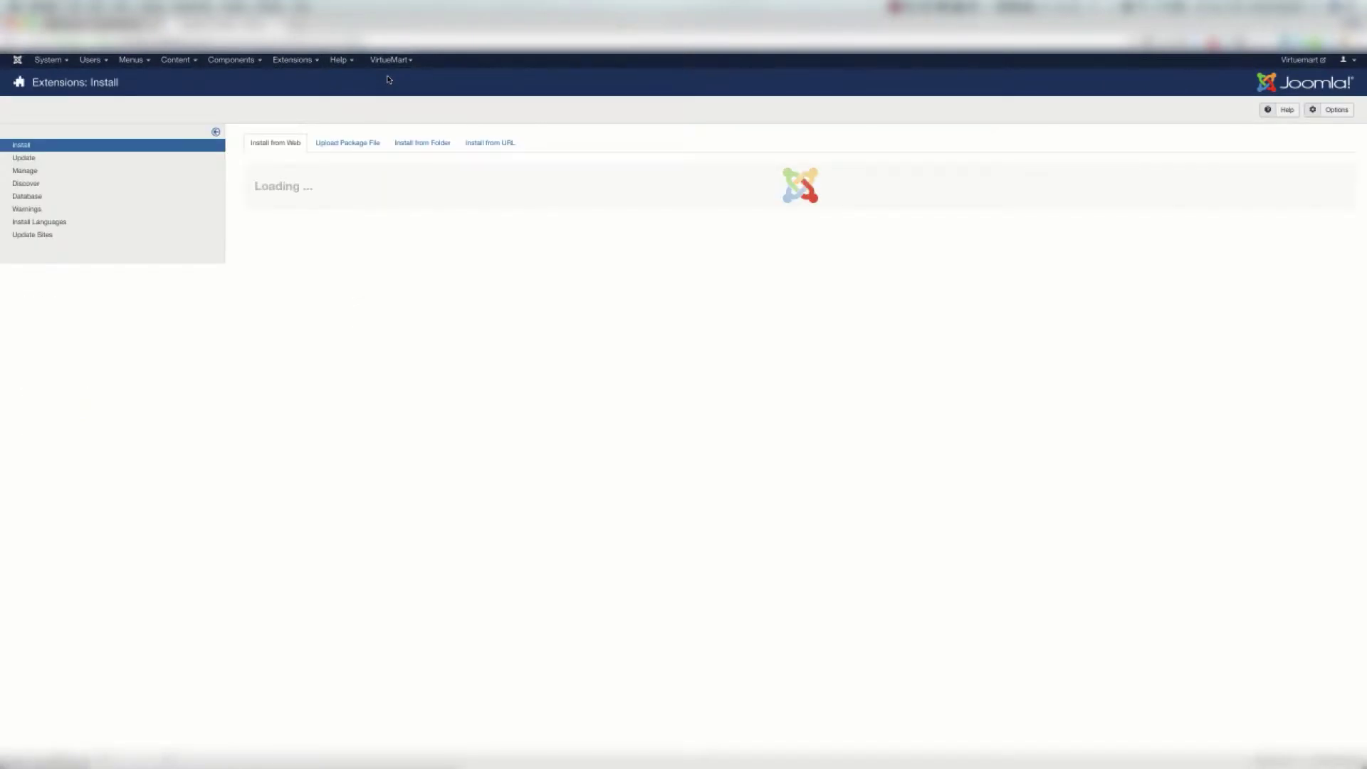
left_click(370, 145)
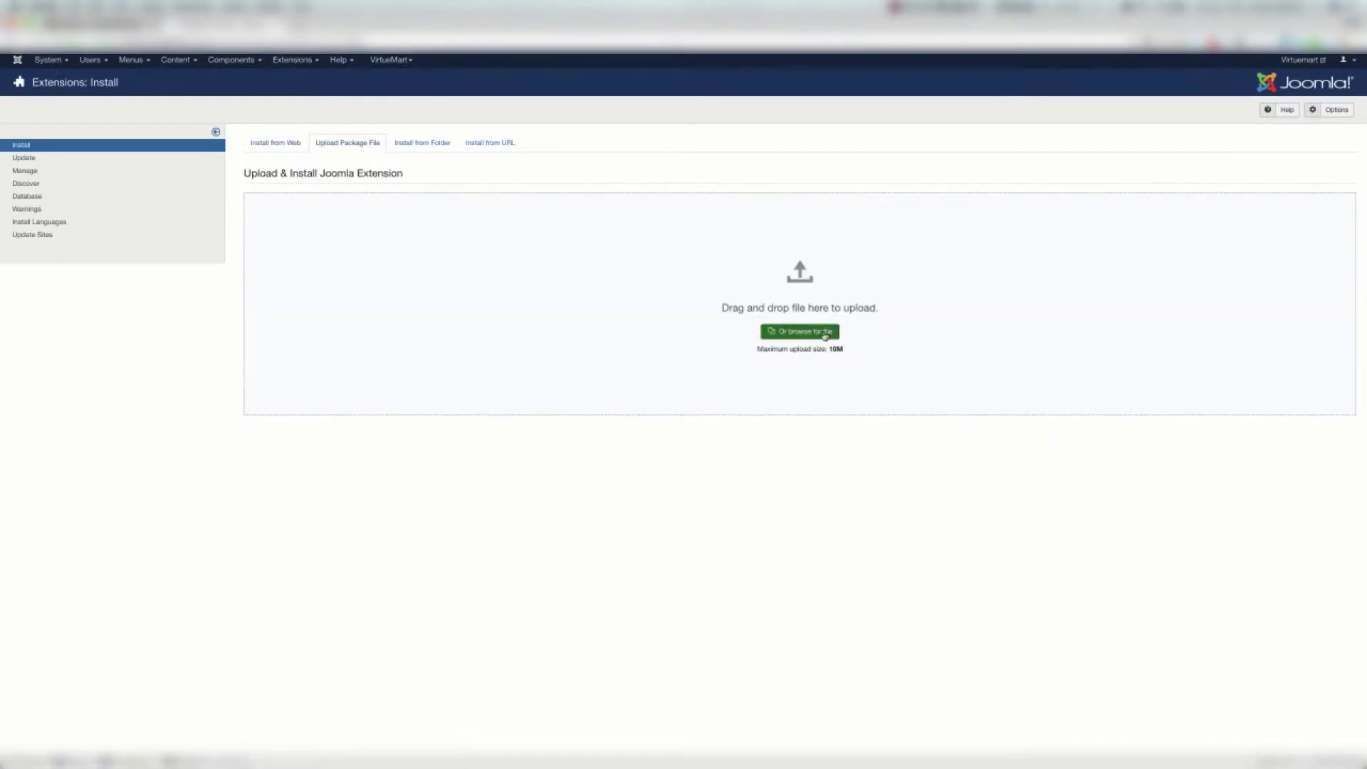
Upload vmpayment.zip from the PayGate VirtueMart folder to install it
left_click(827, 334)
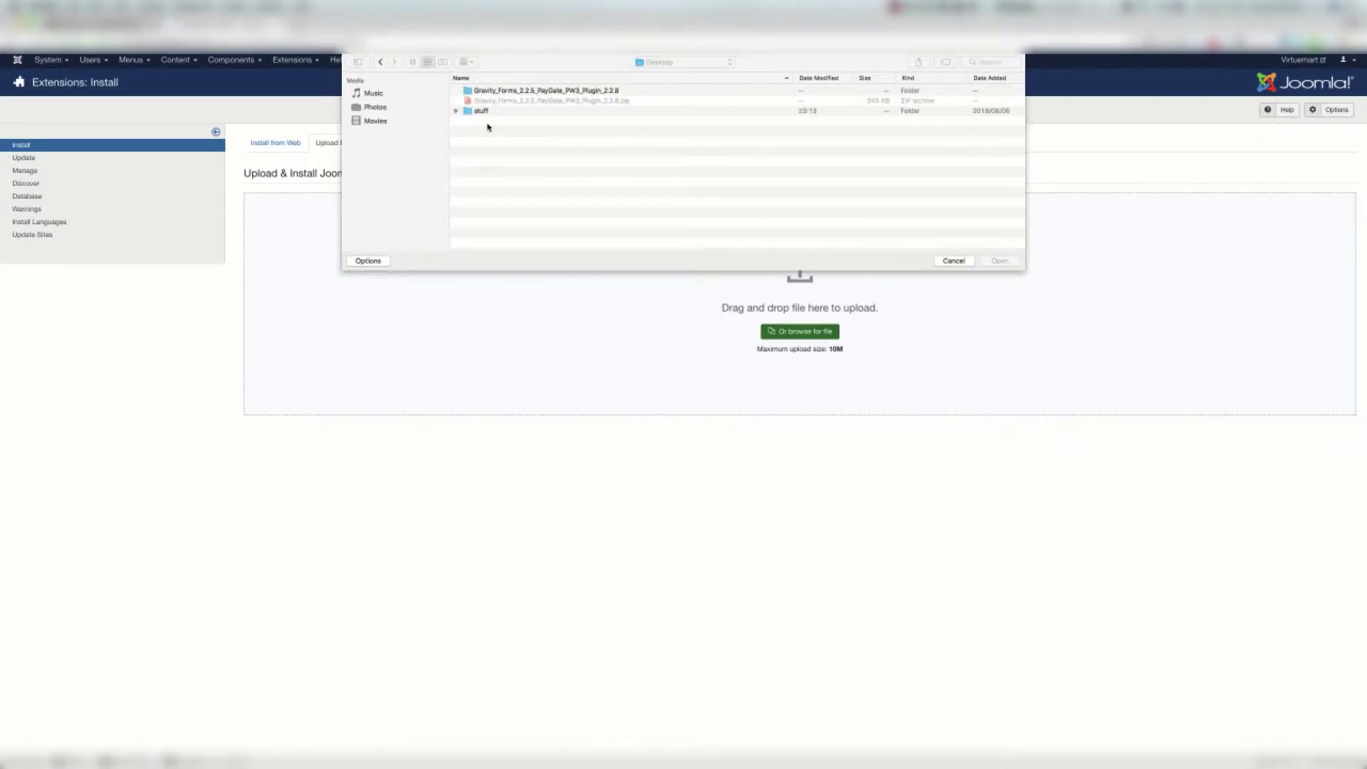
left_click(493, 101)
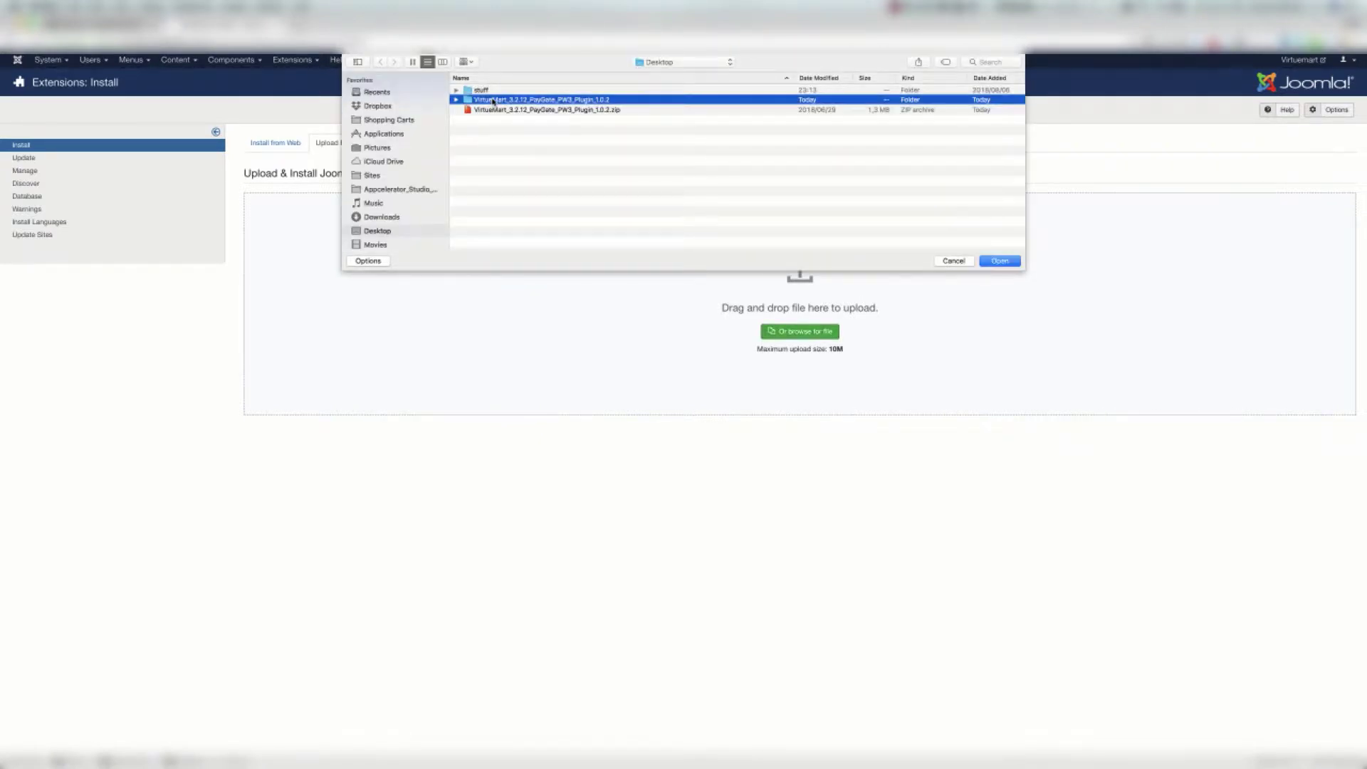
key("Right")
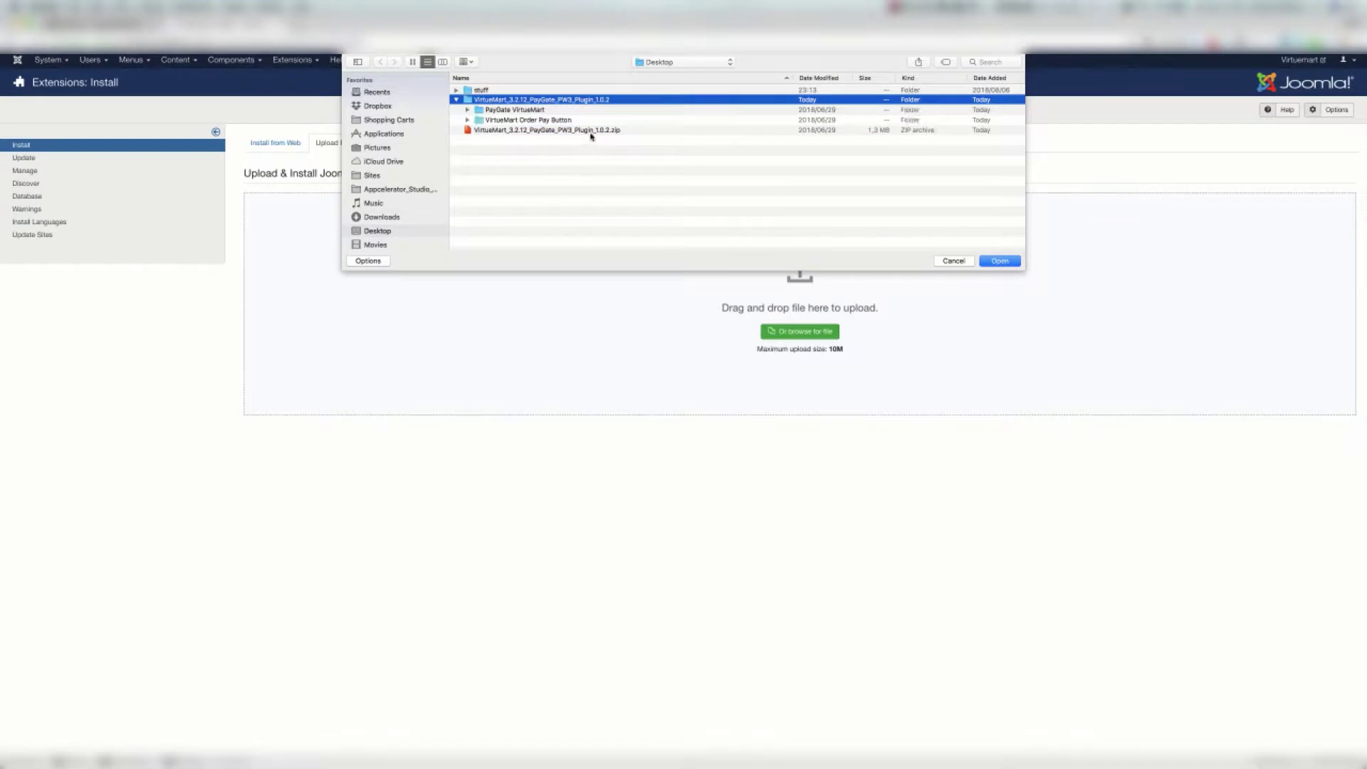
left_click(585, 132)
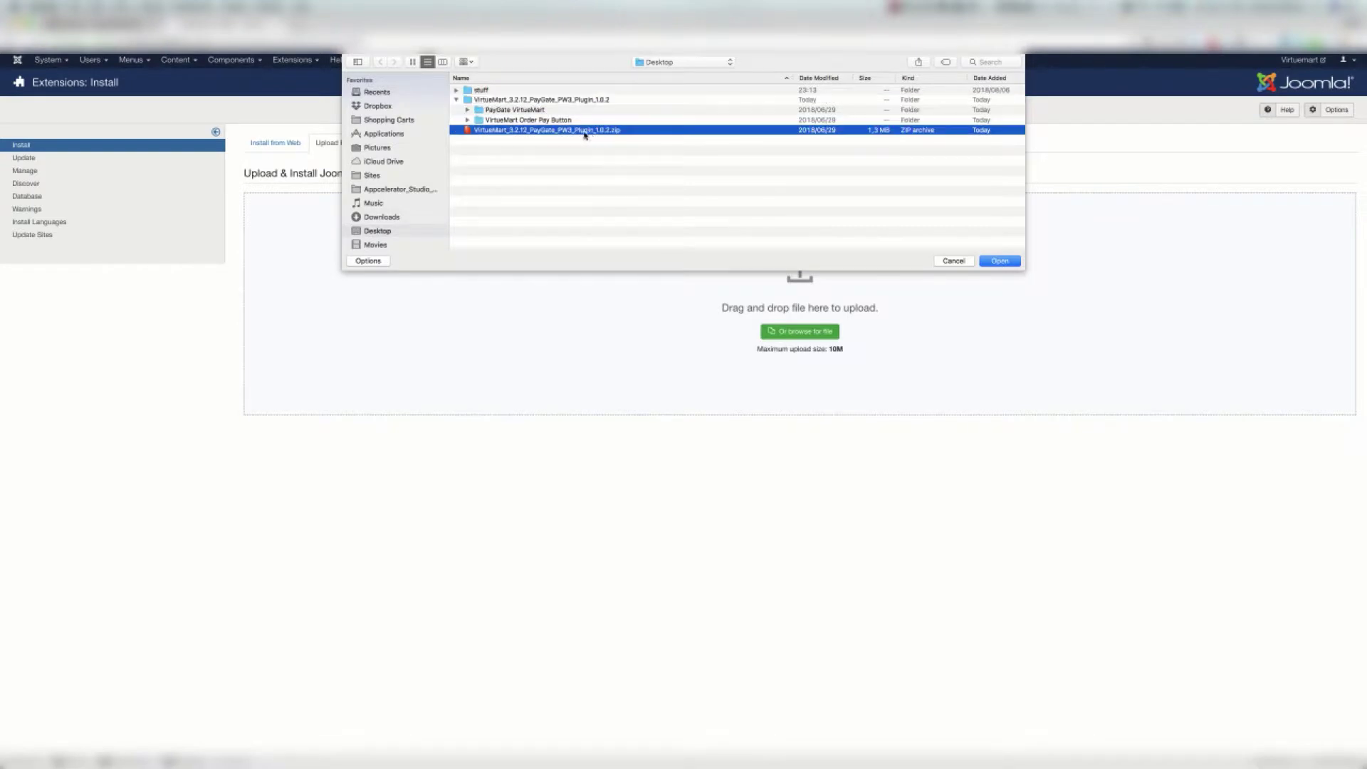
left_click(467, 112)
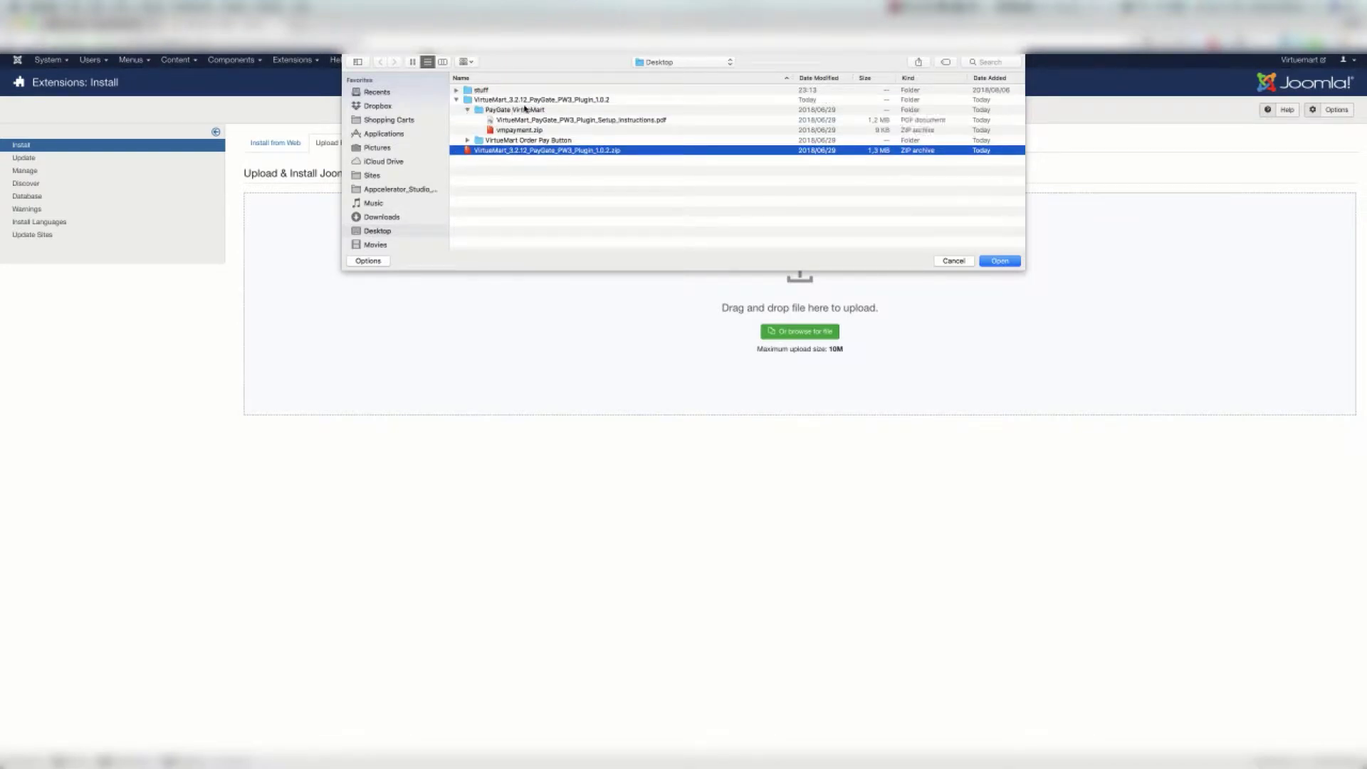
left_click(523, 110)
left_click(570, 121)
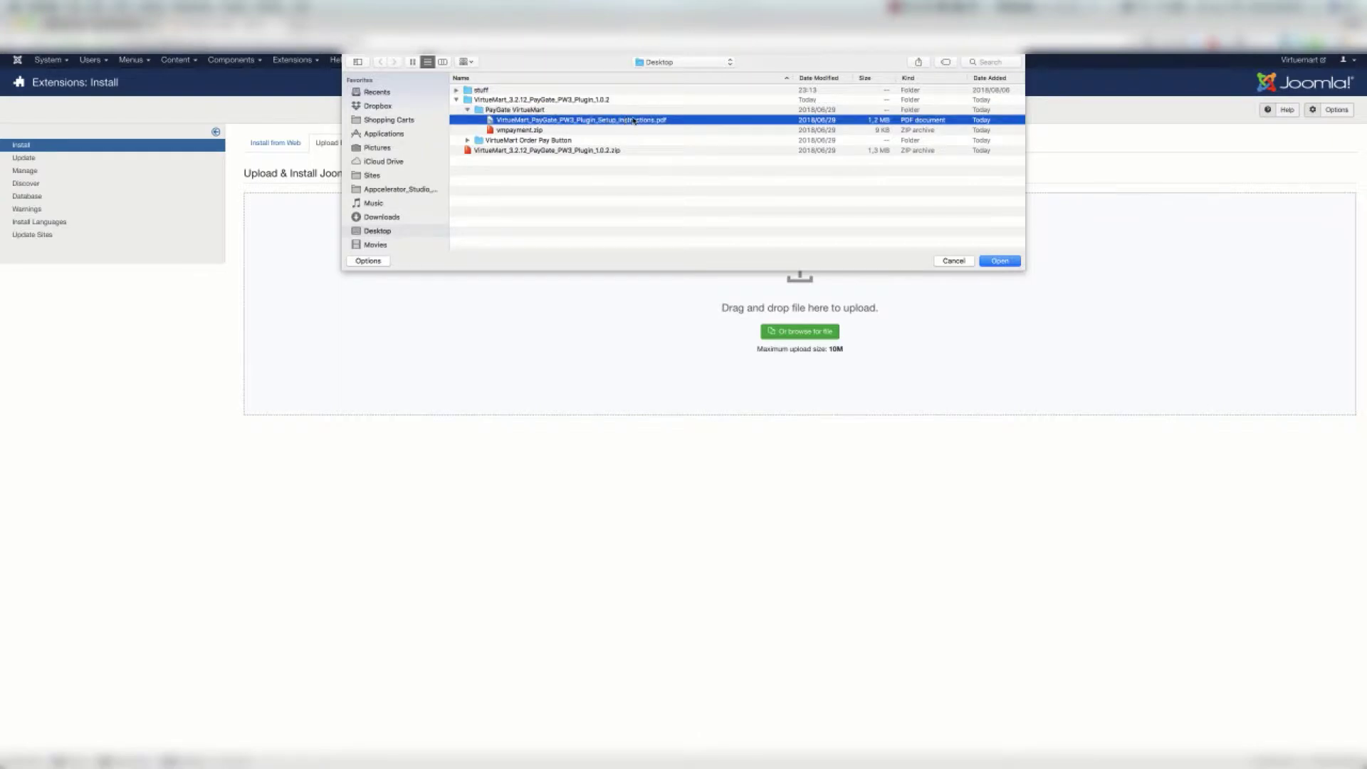
left_click(530, 131)
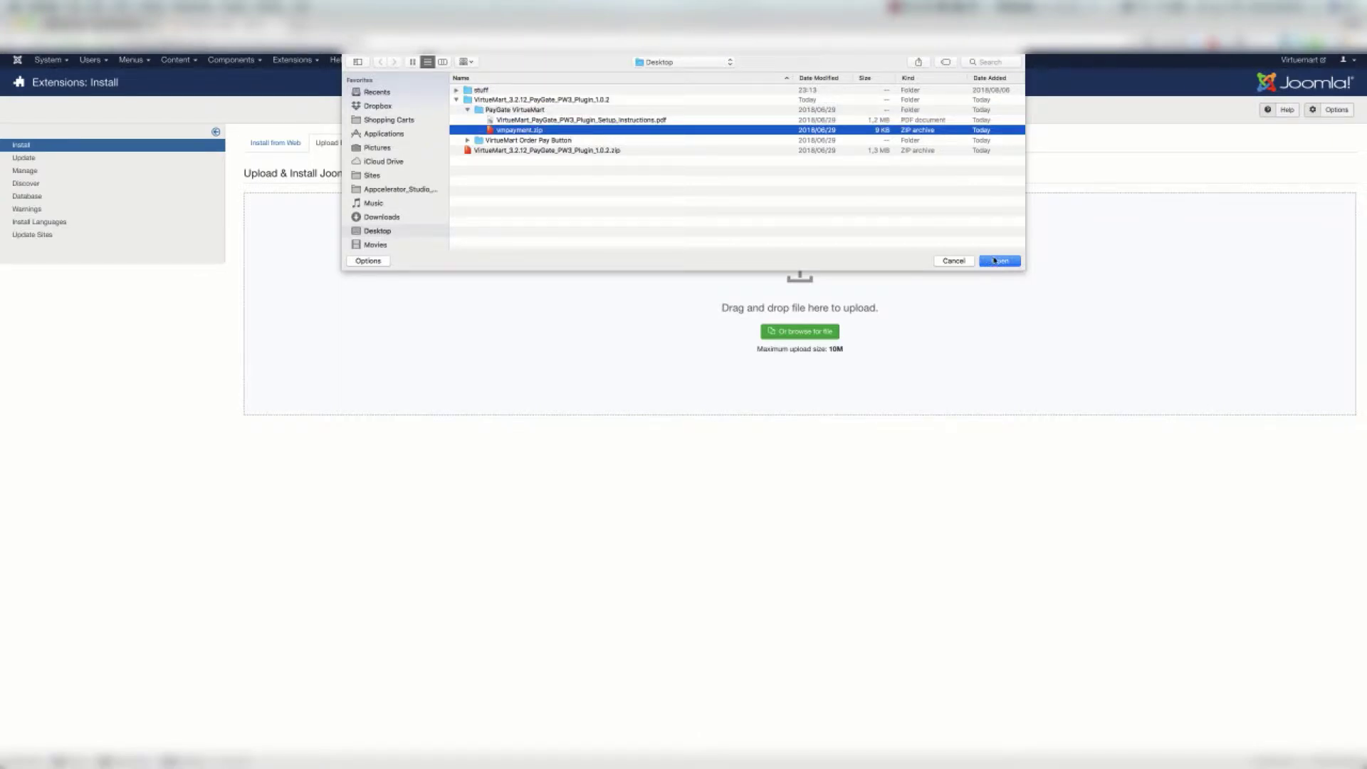
left_click(997, 260)
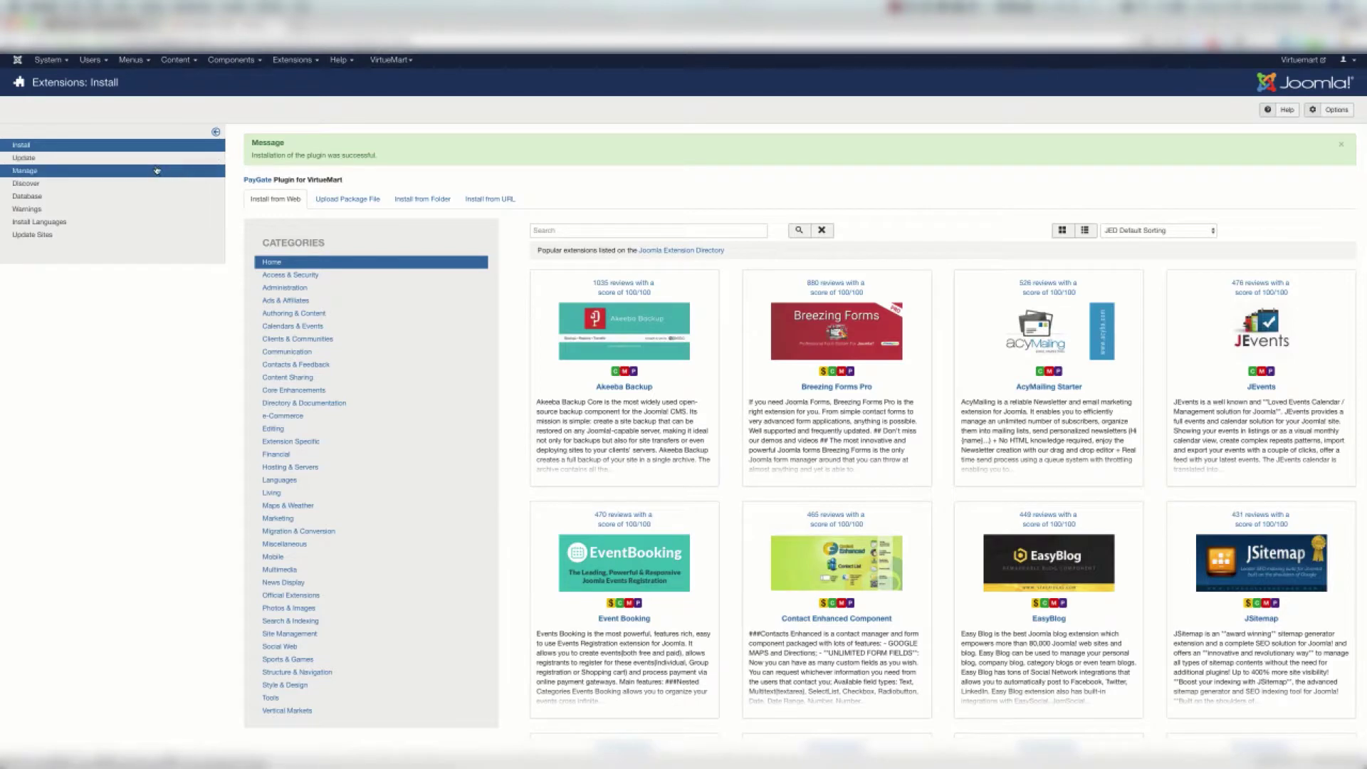
Filter Extensions: Manage for 'paygate' and select the PayGate plugin to enable it
left_click(156, 170)
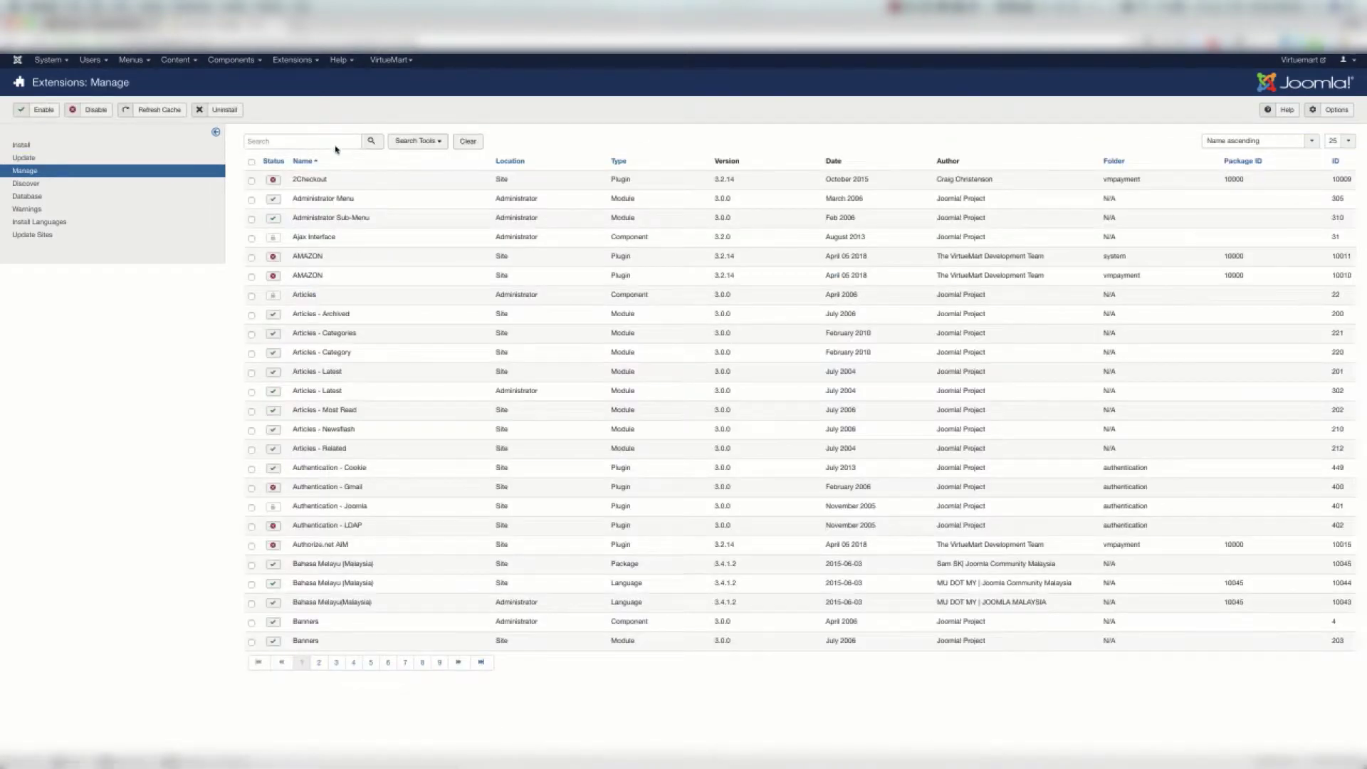
left_click(336, 145)
type("paygate")
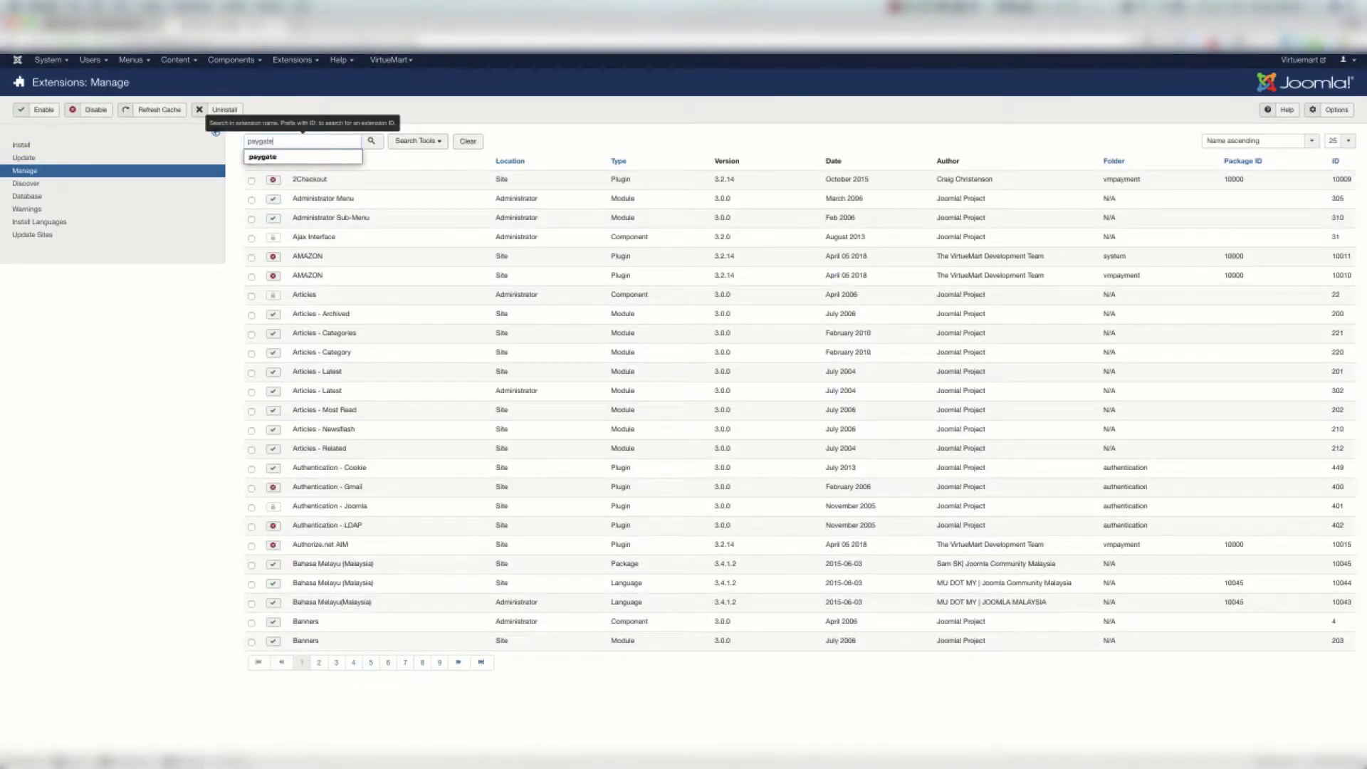
key("Return")
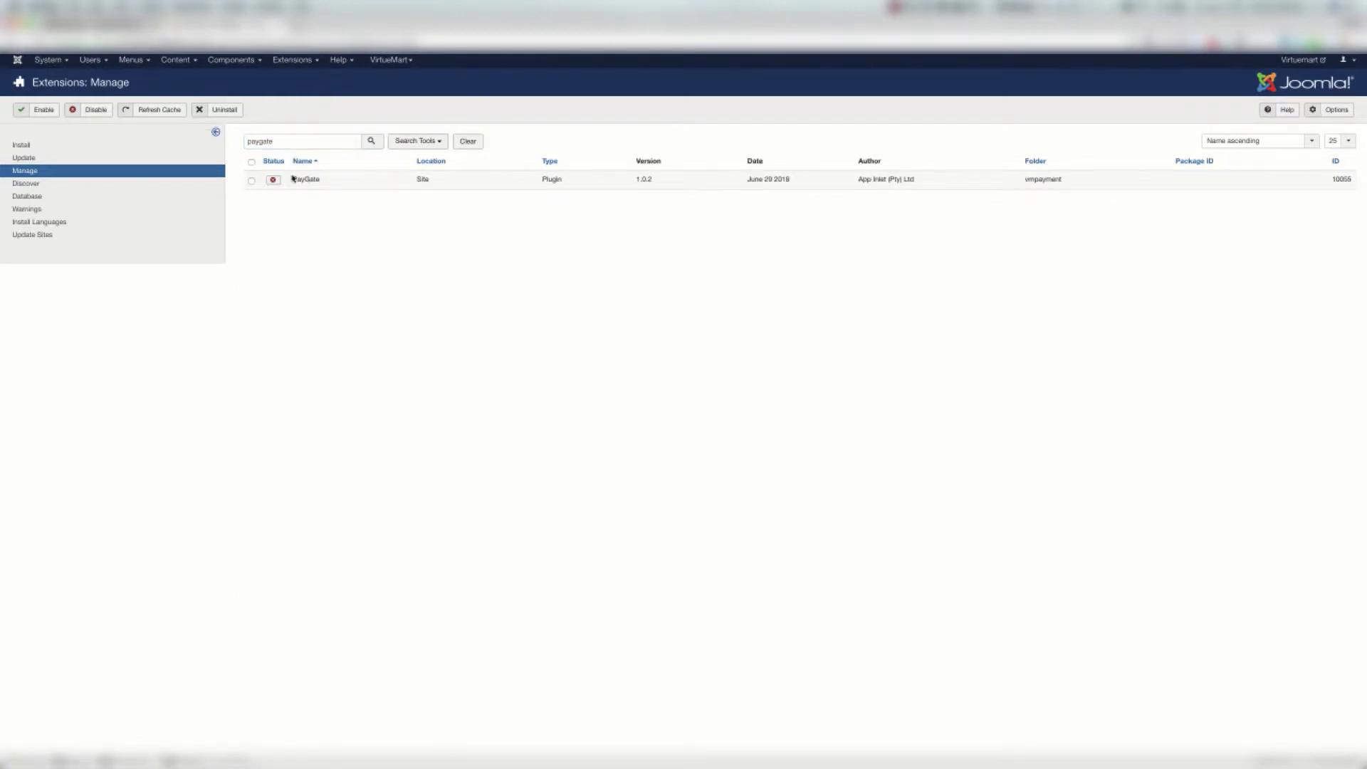
left_click(274, 181)
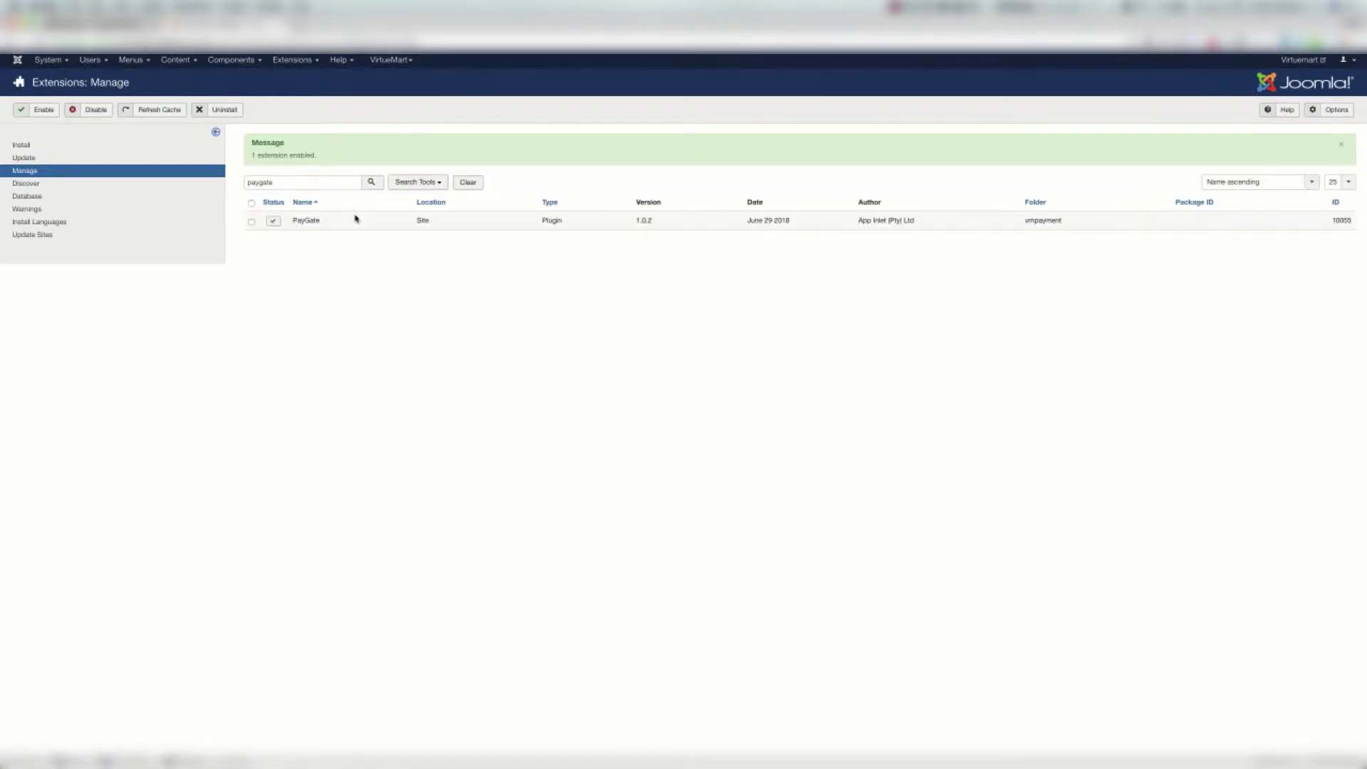
Scroll the PayGate instructions PDF to page 2 showing setup steps 4 and 5
key("ctrl+Right")
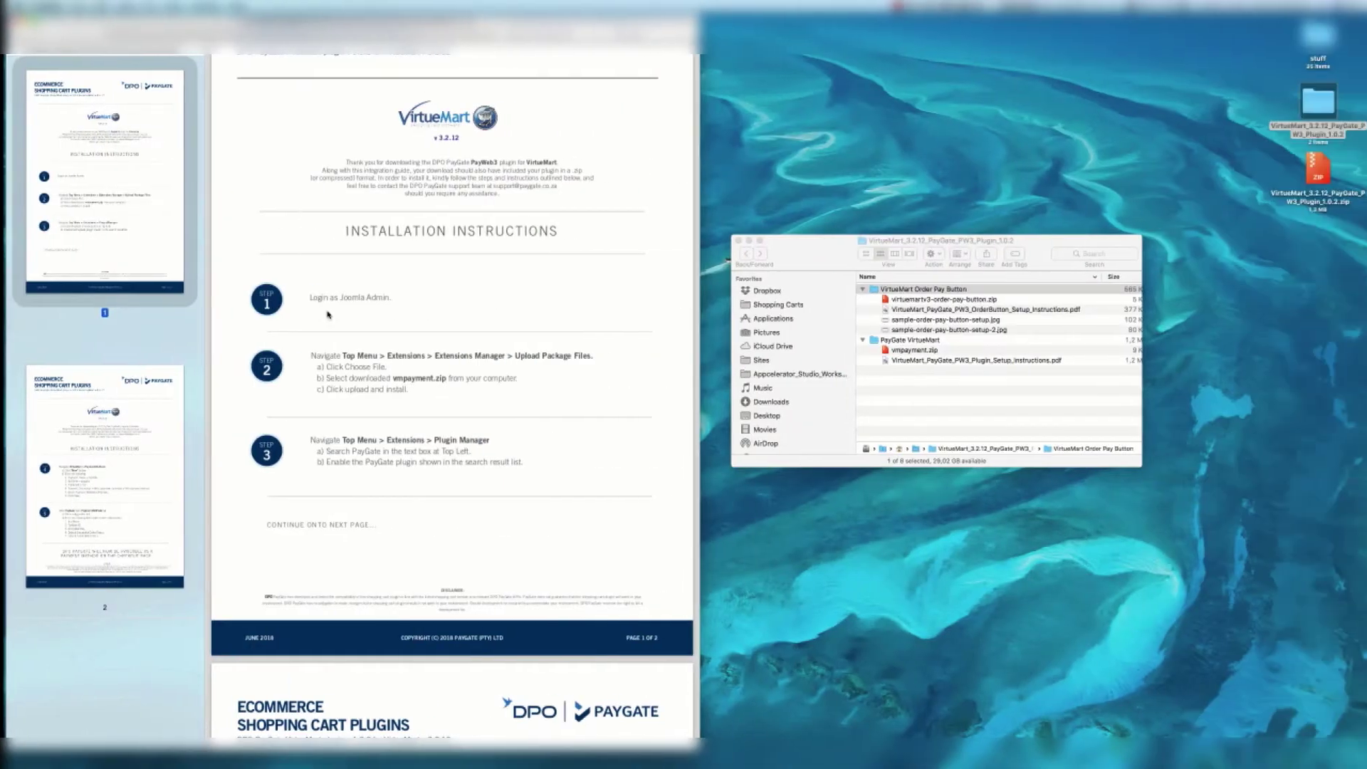
scroll(328, 314, "down", 3)
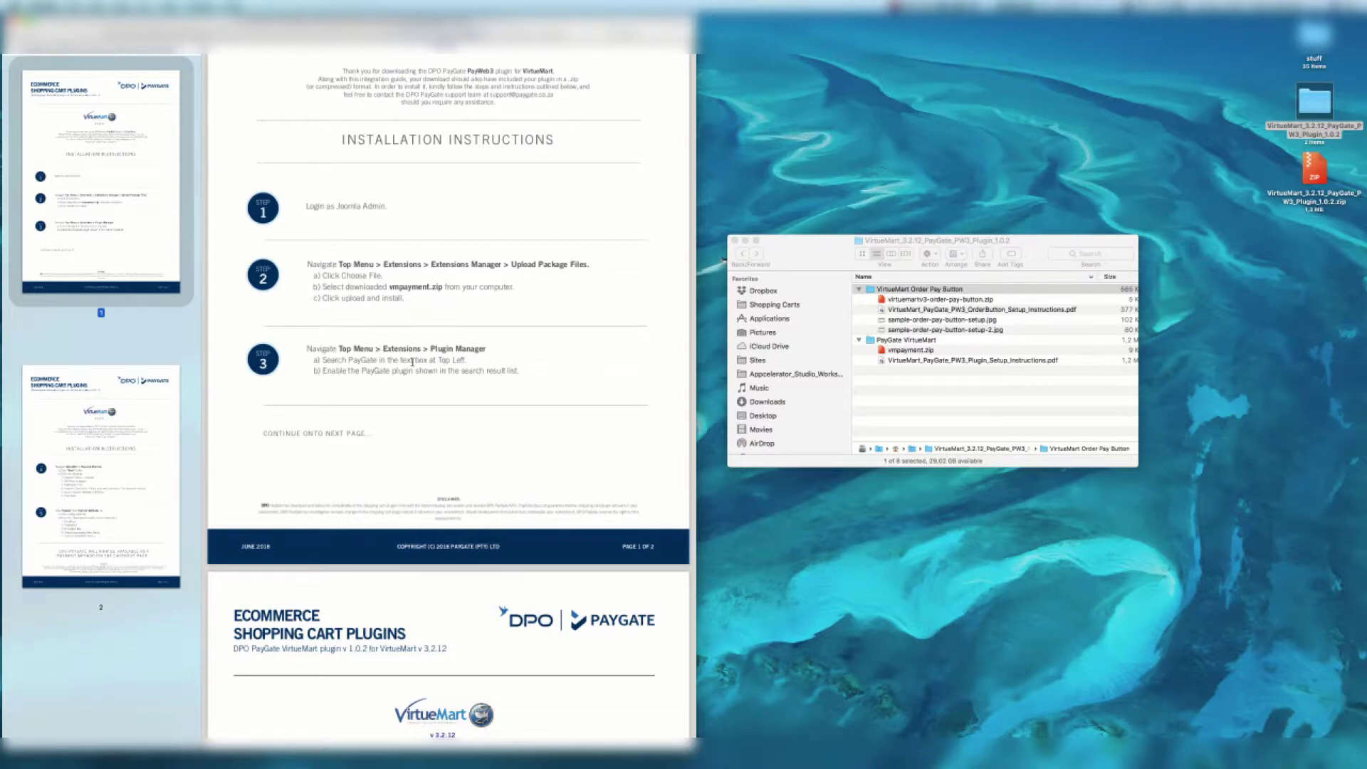
scroll(412, 362, "down", 10)
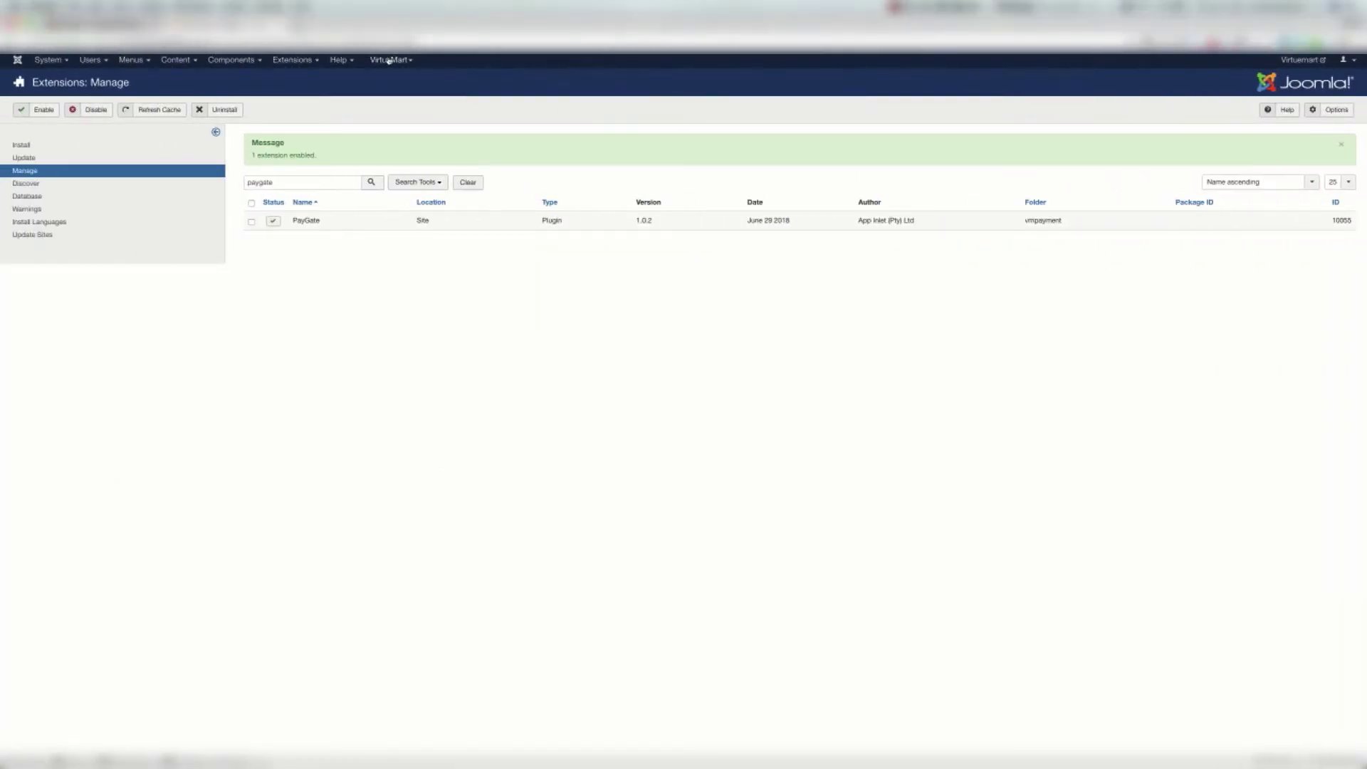
Go to VirtueMart > Payment Methods
left_click(389, 61)
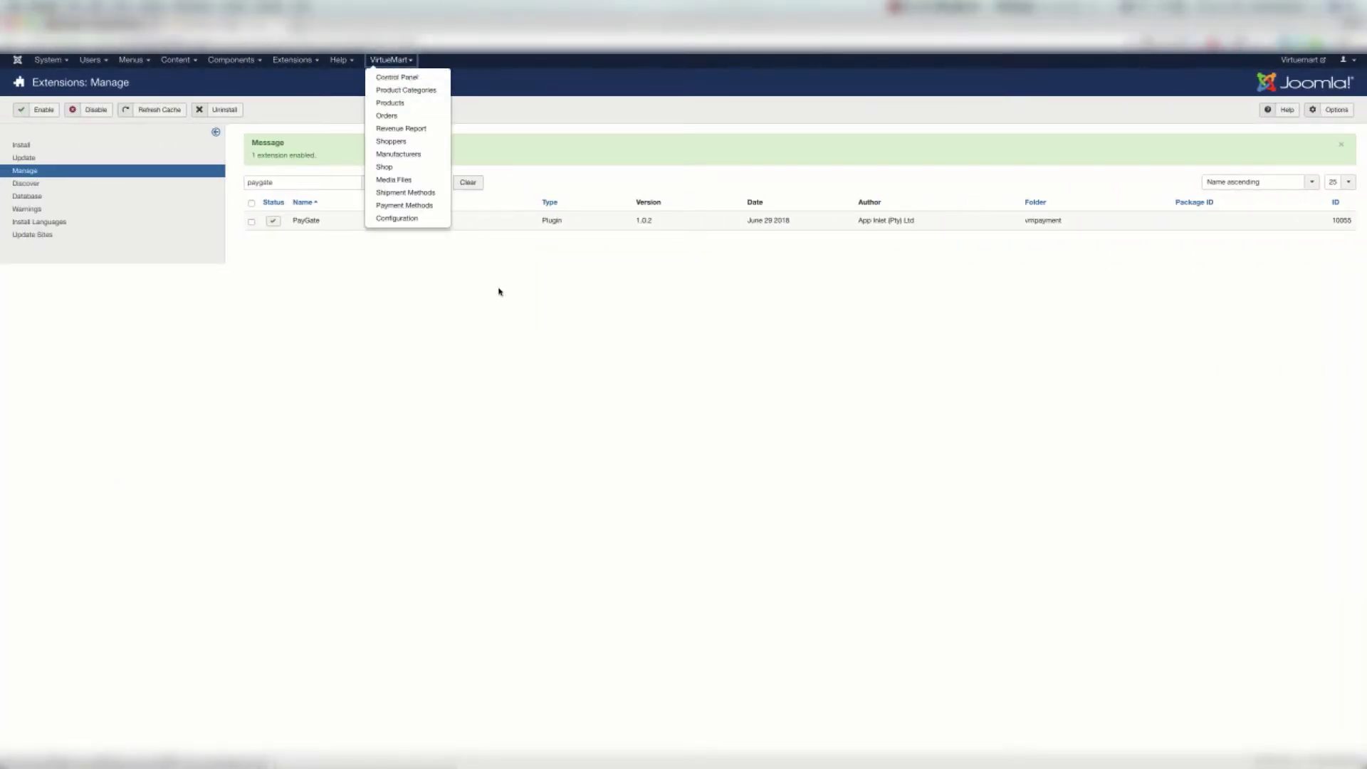
left_click(440, 208)
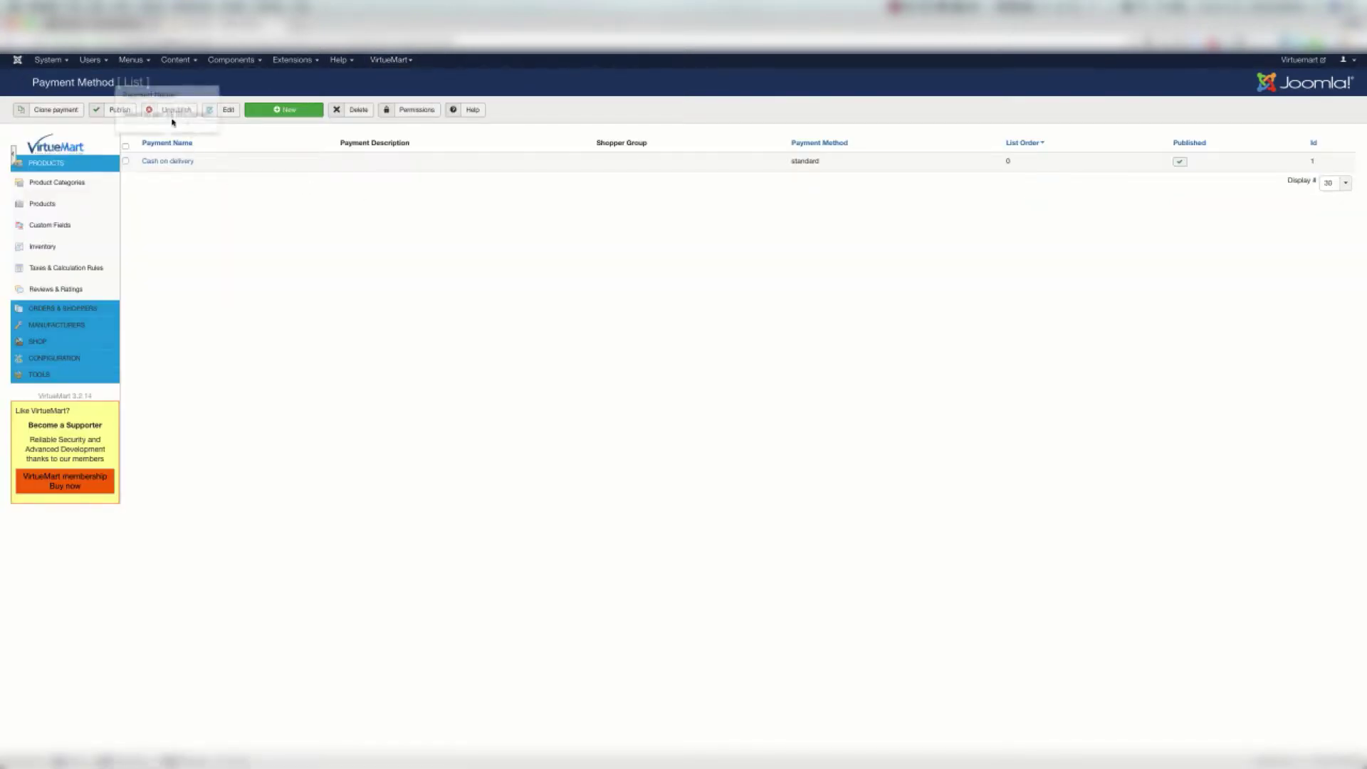
Create payment method 'PayGate', alias 'paygate', published, description 'Pay via credit card', and save
left_click(288, 114)
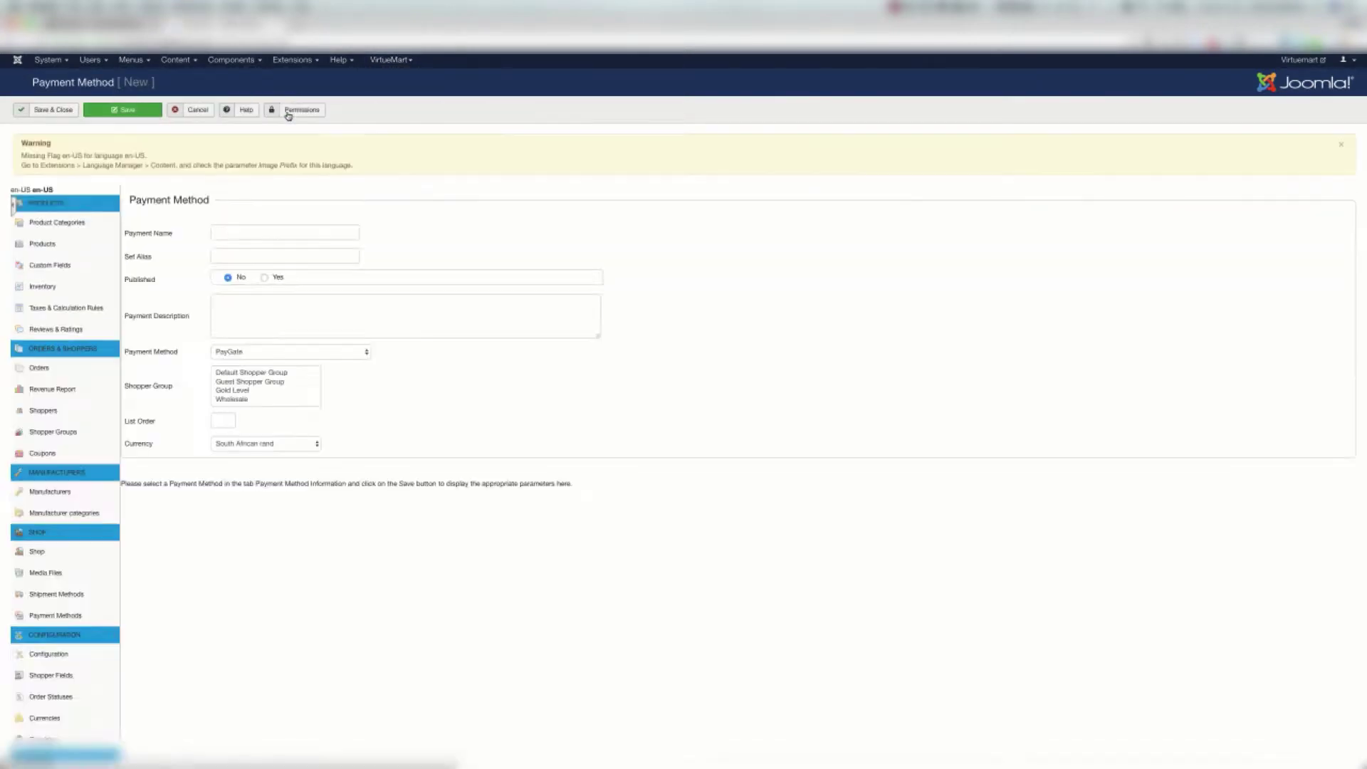
left_click(279, 246)
type("PayGate")
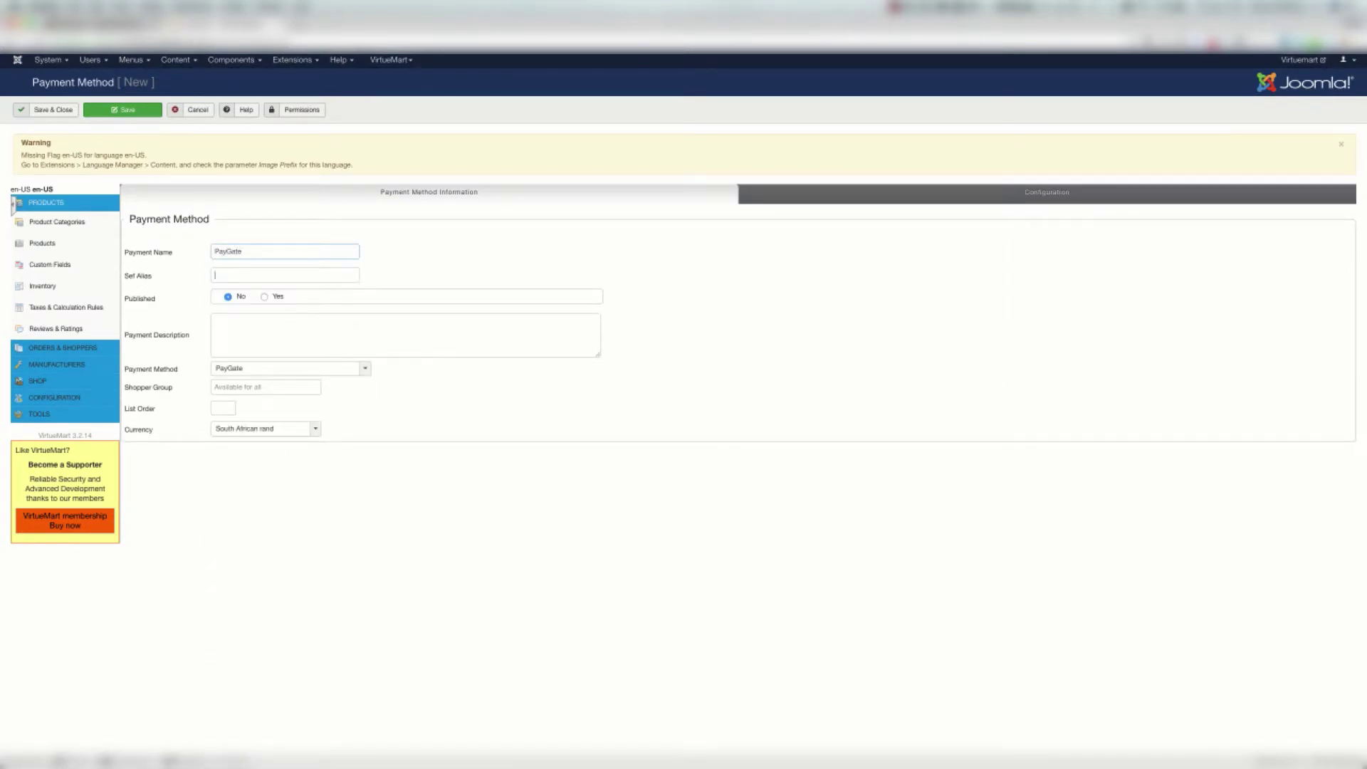
key("Tab")
type("paygate")
left_click(265, 297)
left_click(263, 329)
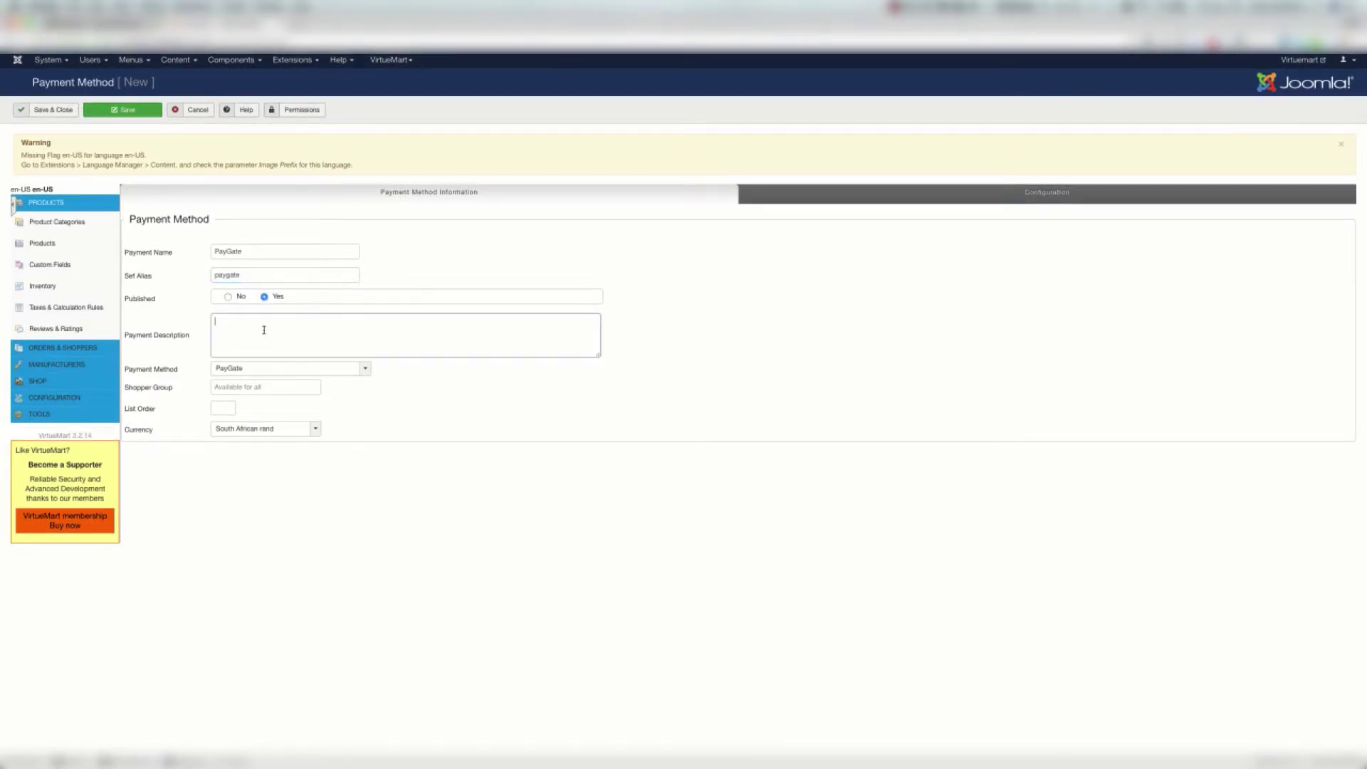
type("Pay via credit card.")
left_click(132, 110)
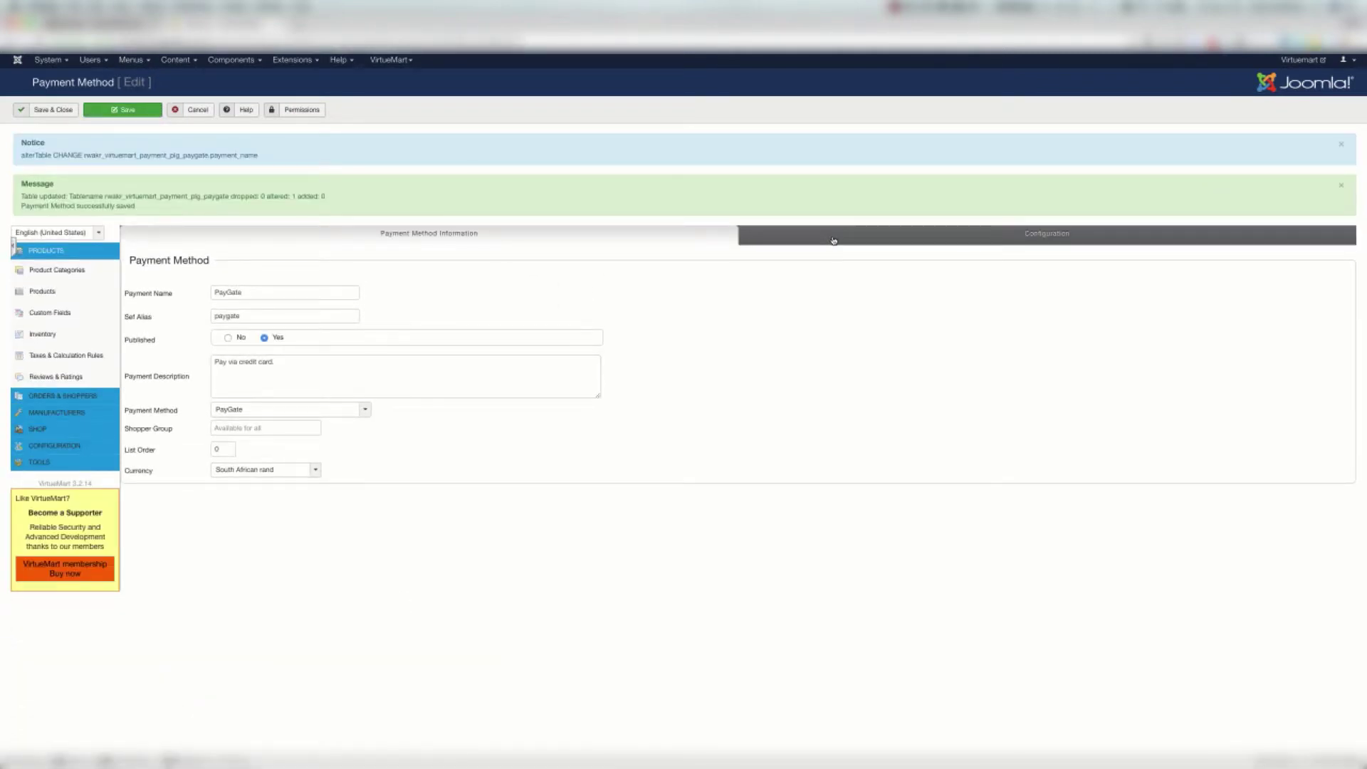
Enter the PayGate encryption key, keep Confirmed/Cancelled order statuses, and save the configuration
left_click(1119, 242)
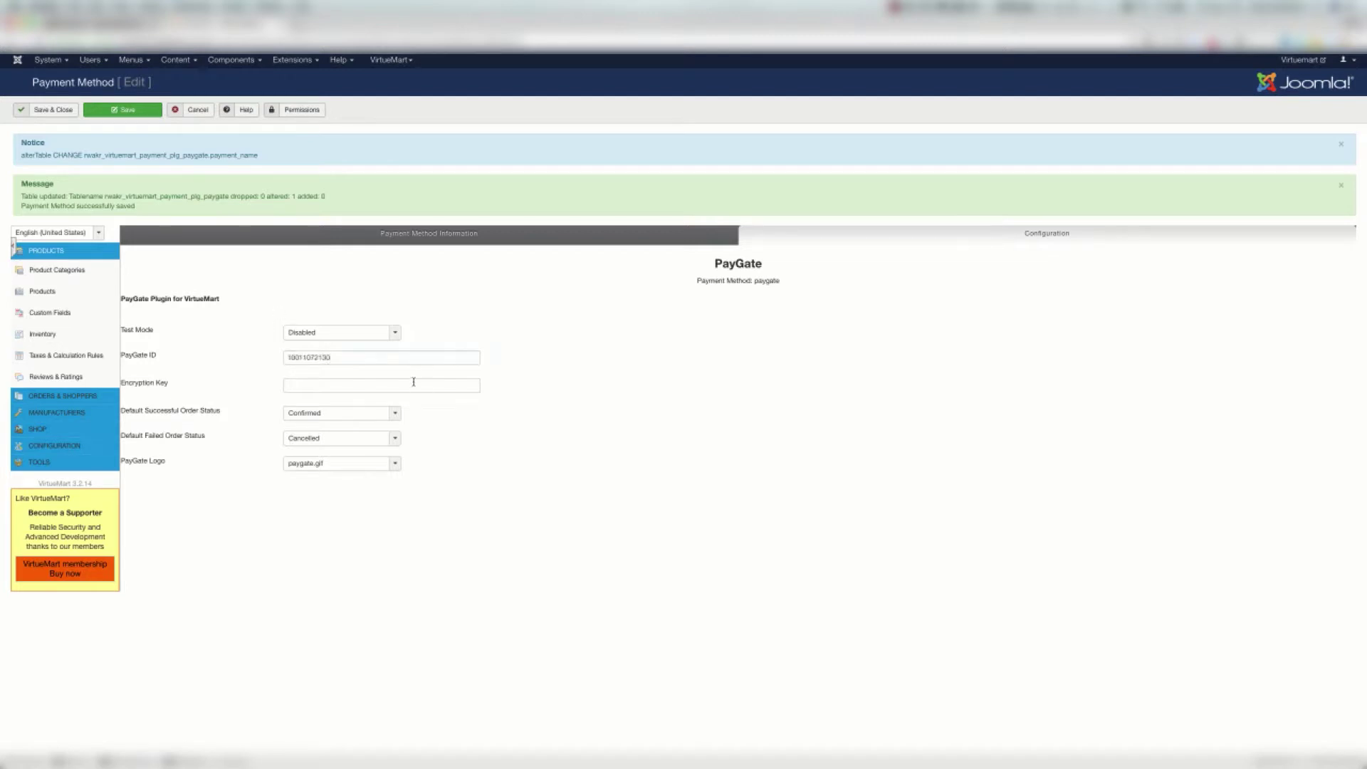
left_click(413, 382)
type("secret")
left_click(586, 508)
left_click(310, 417)
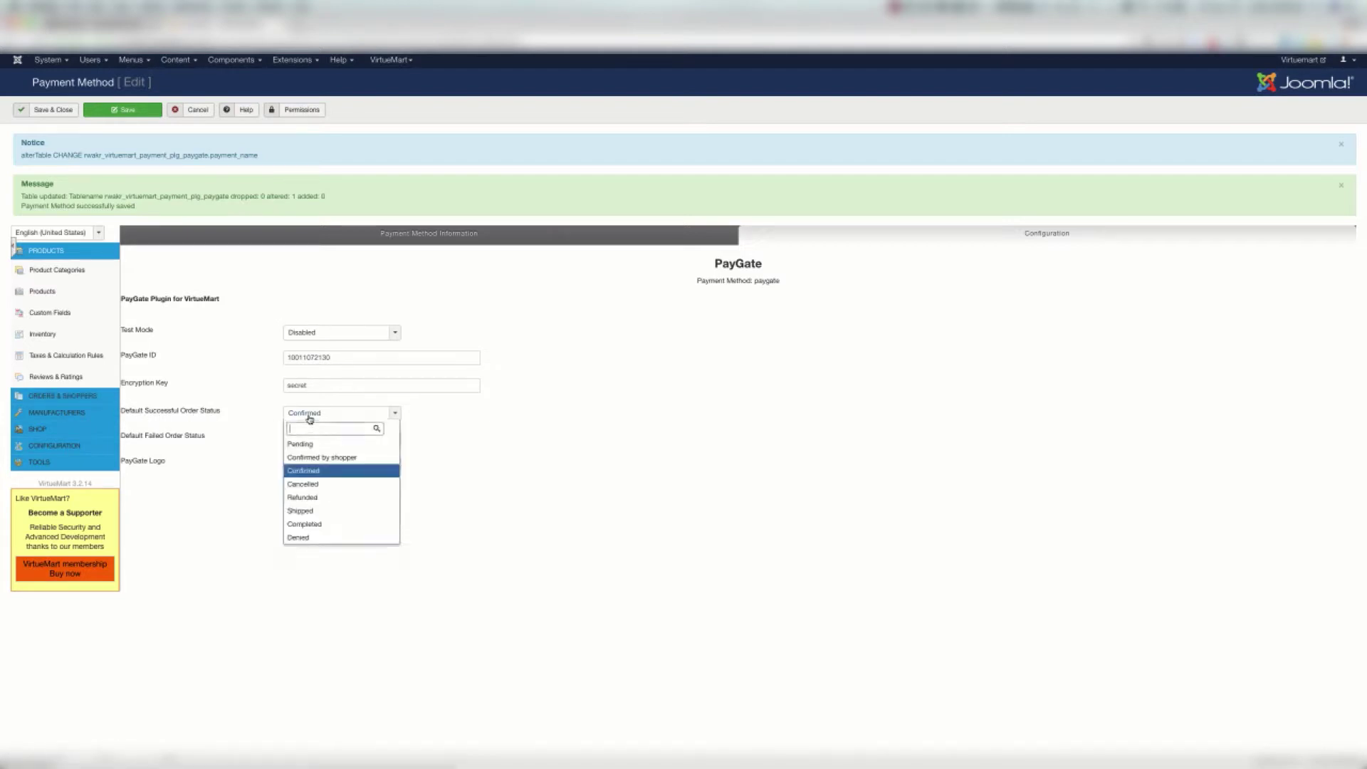
left_click(528, 444)
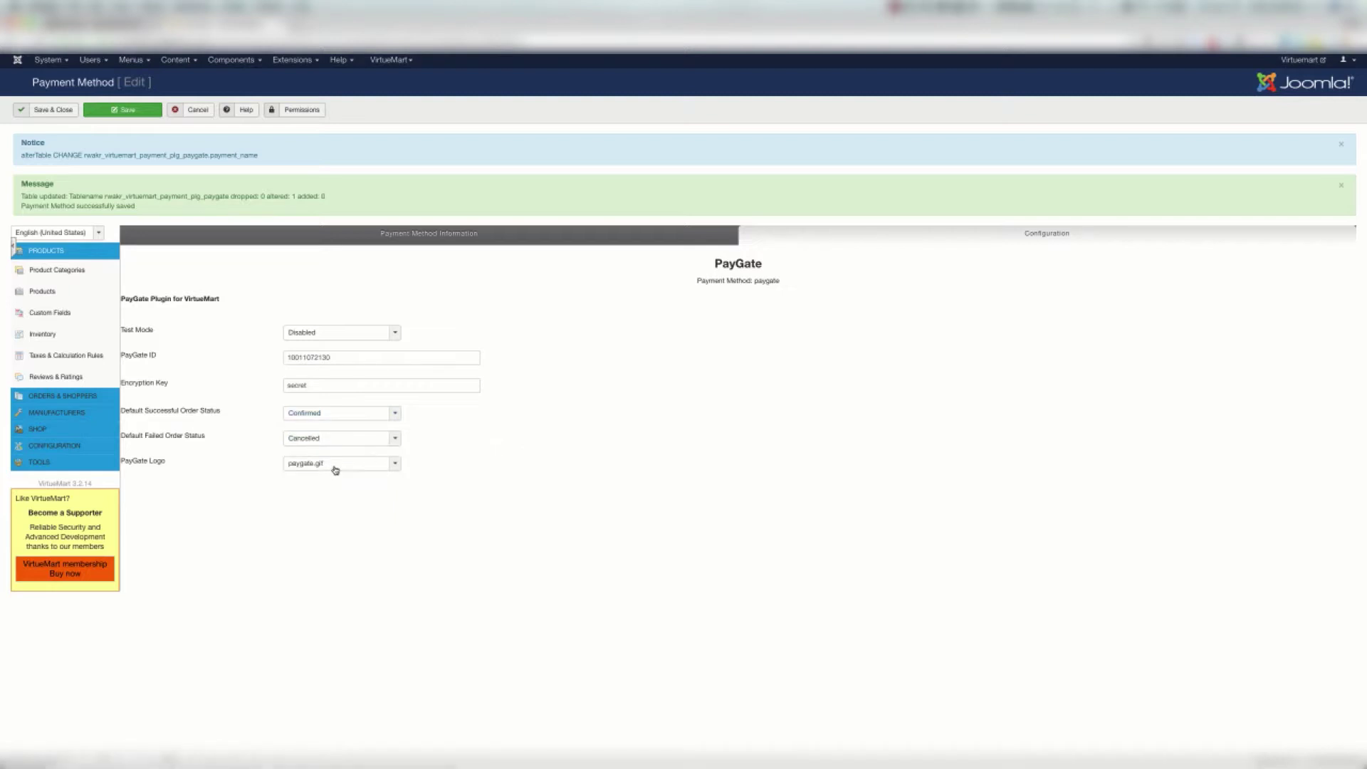
left_click(287, 439)
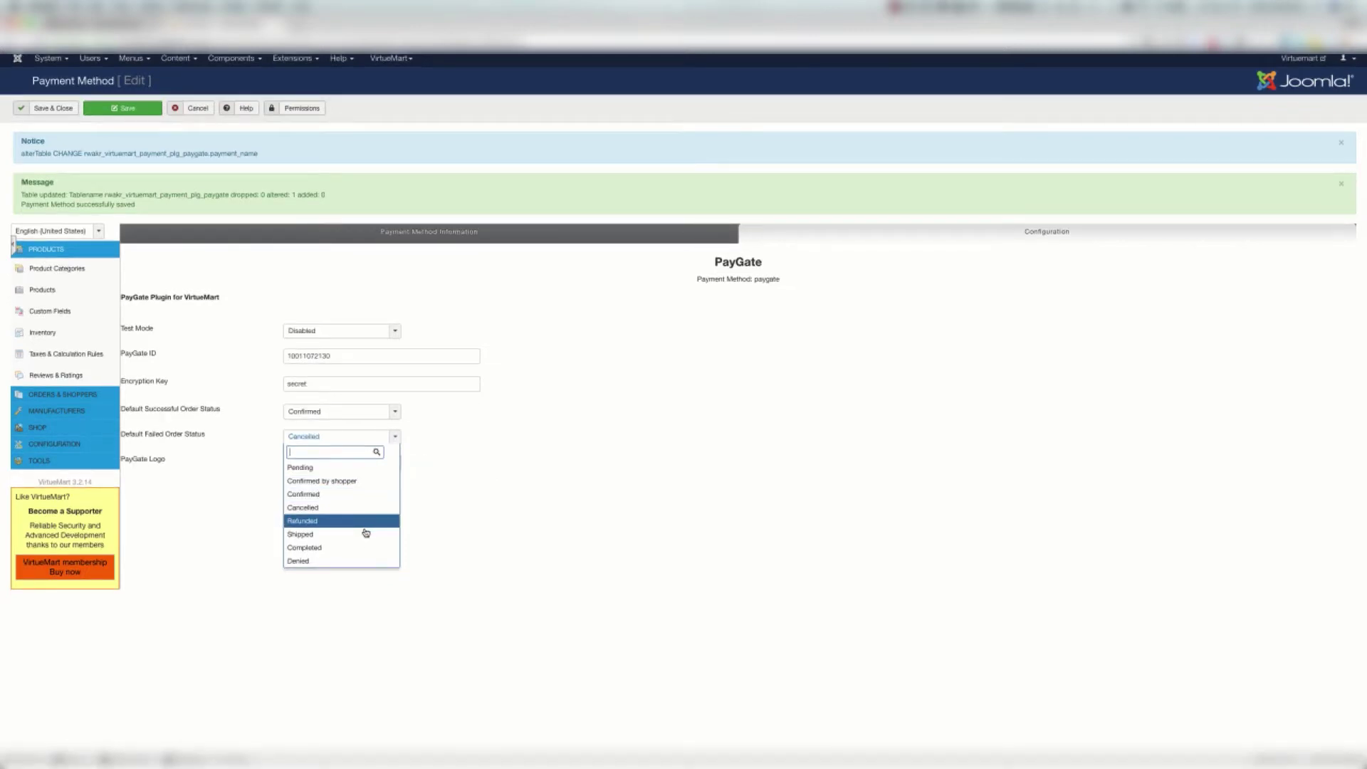
left_click(566, 448)
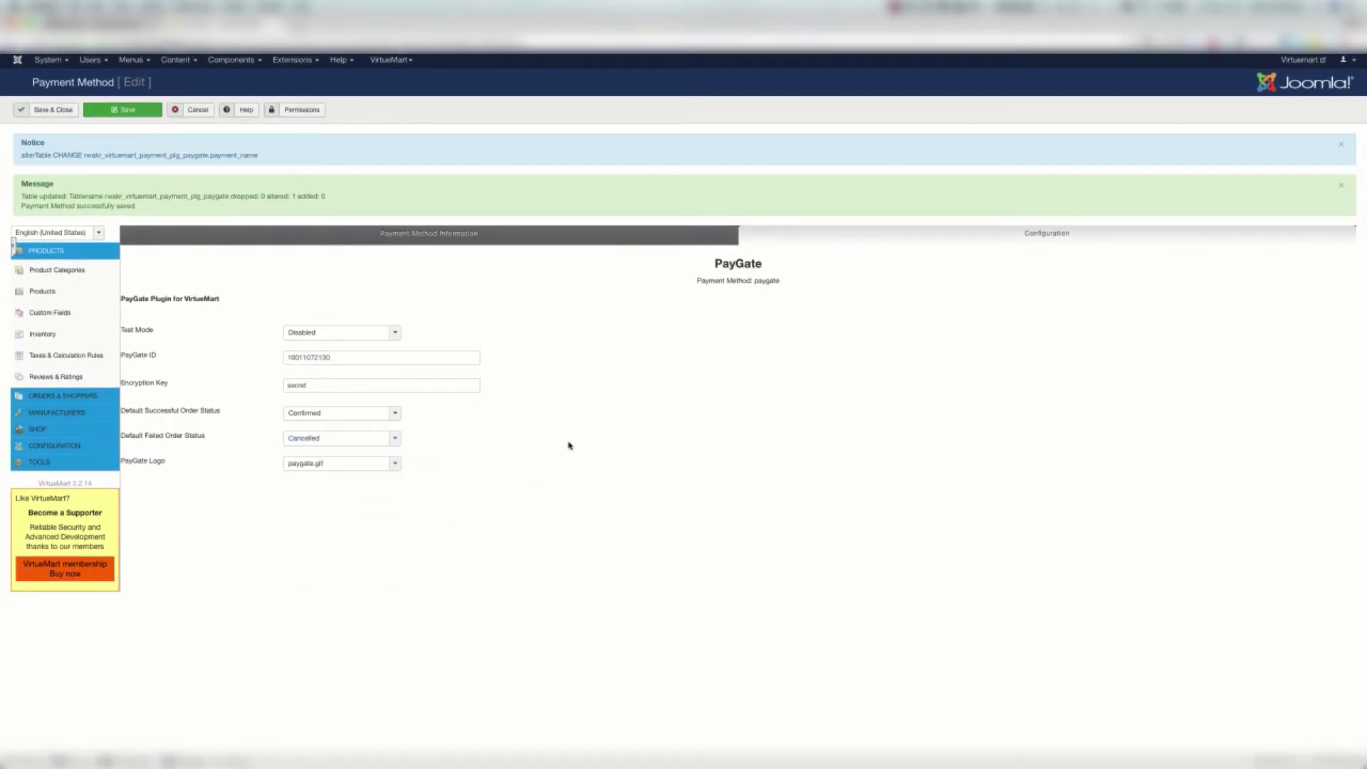
left_click(117, 105)
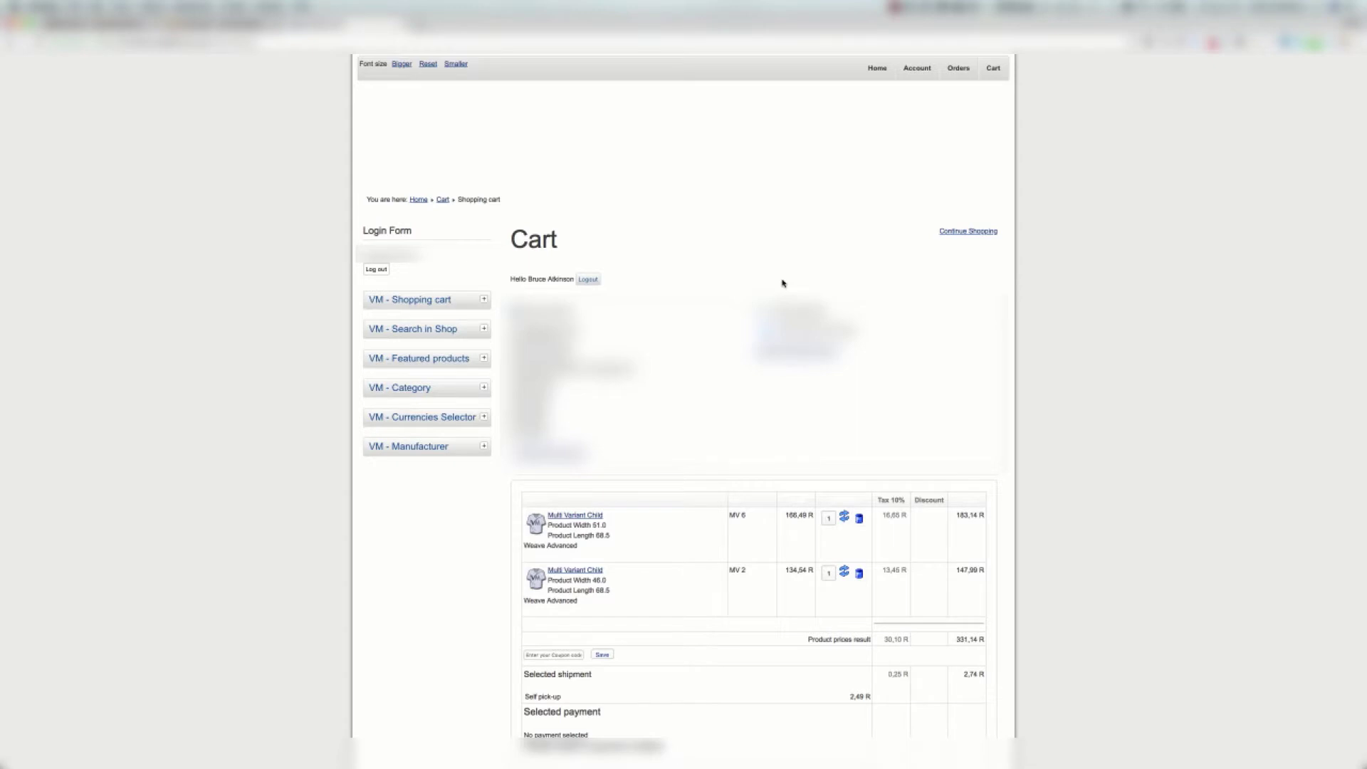
Check out paying with PayGate and accept the test-transaction warning
scroll(782, 284, "down", 5)
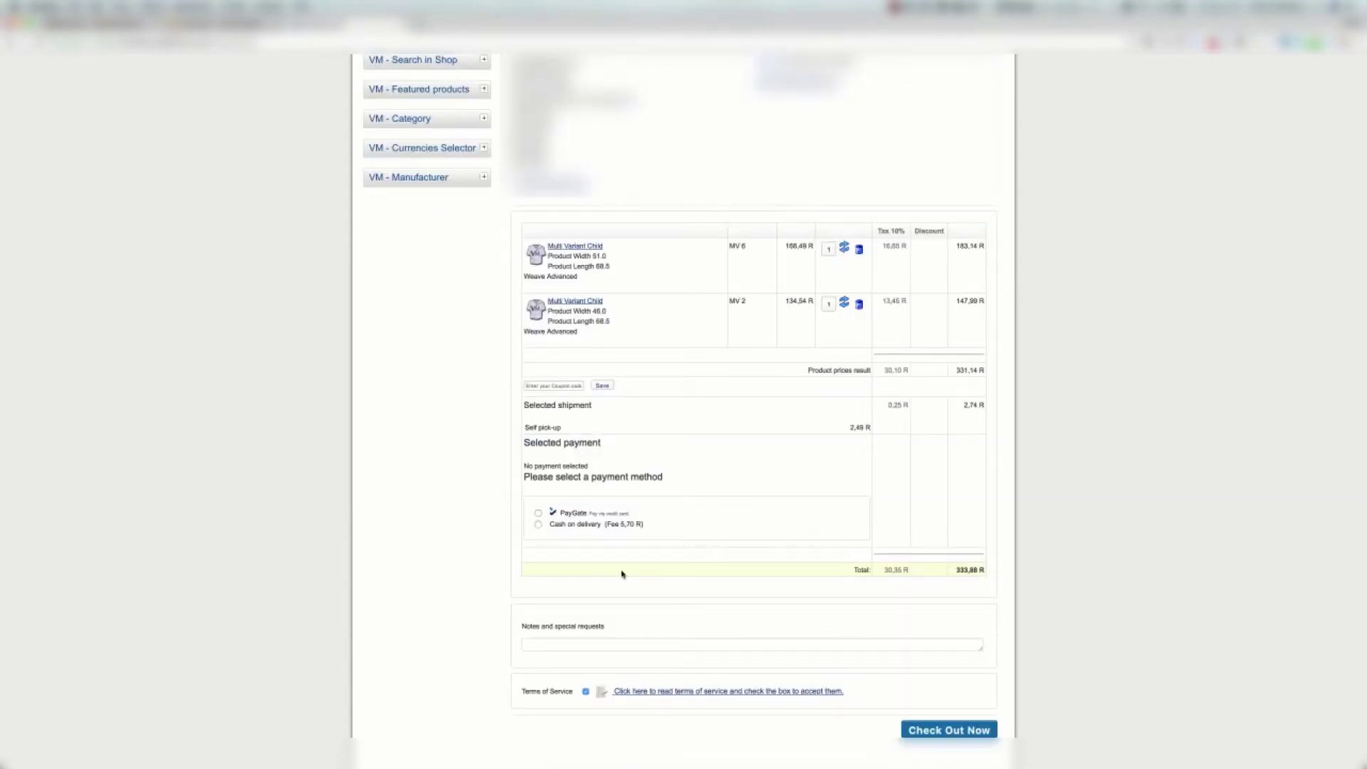
left_click(571, 514)
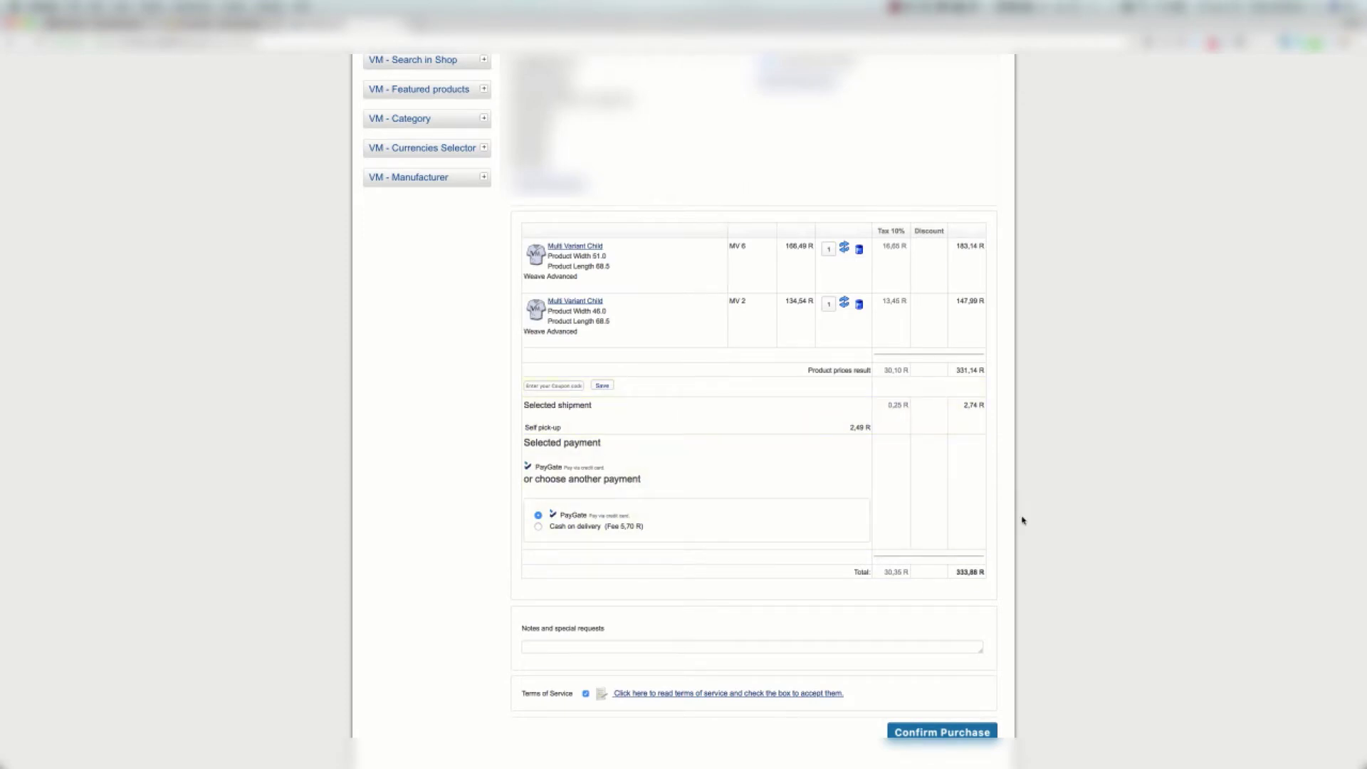
scroll(1163, 624, "down", 1)
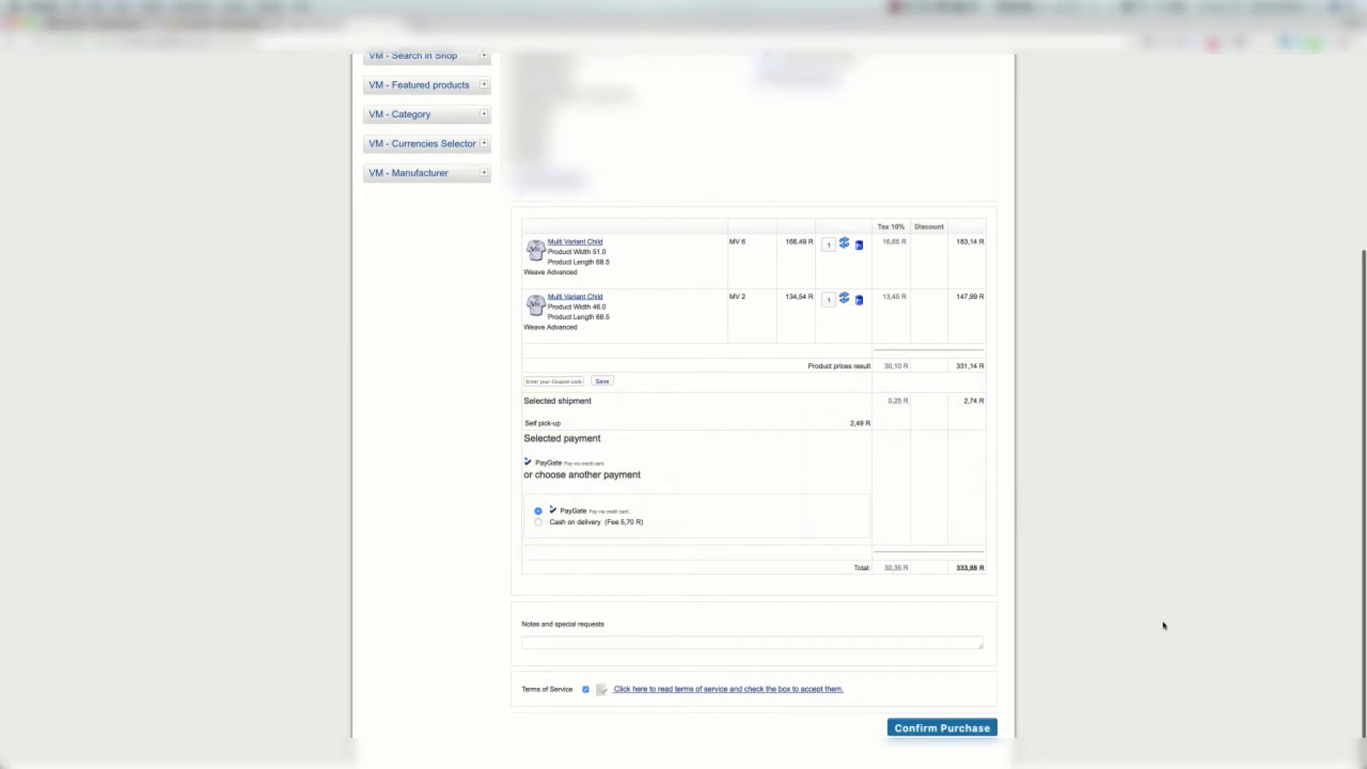
left_click(968, 731)
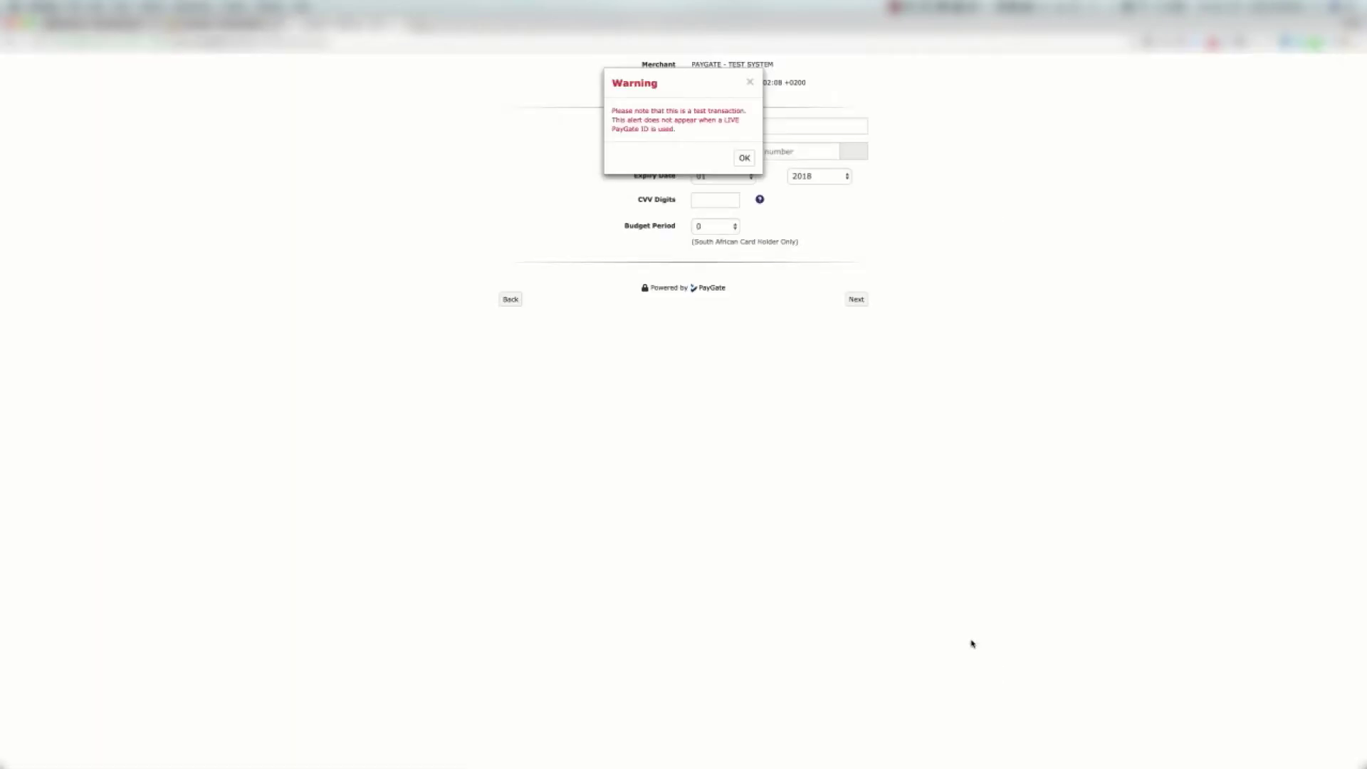
left_click(744, 158)
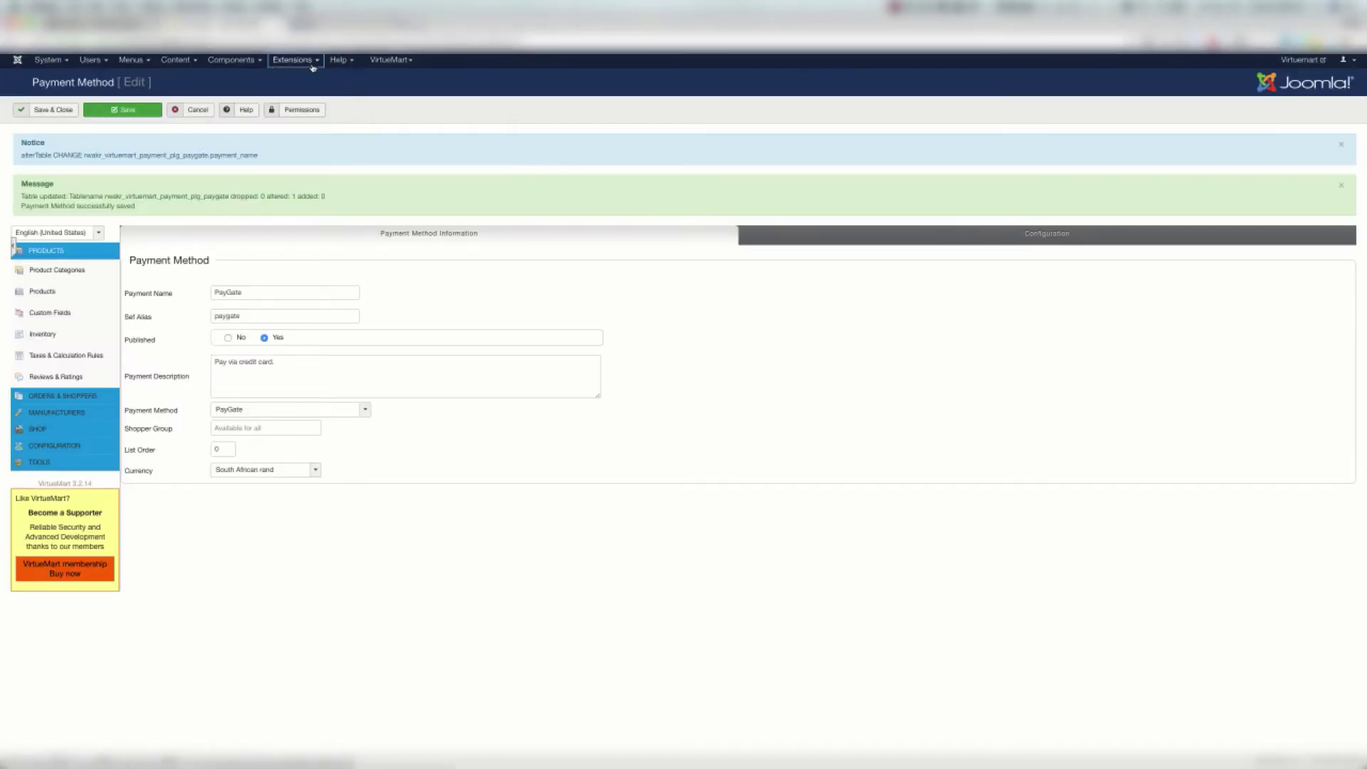
Install virtuemartv3-order-pay-button.zip from the Order Pay Button folder via Extensions > Install
left_click(313, 64)
mouse_move(306, 77)
left_click(381, 79)
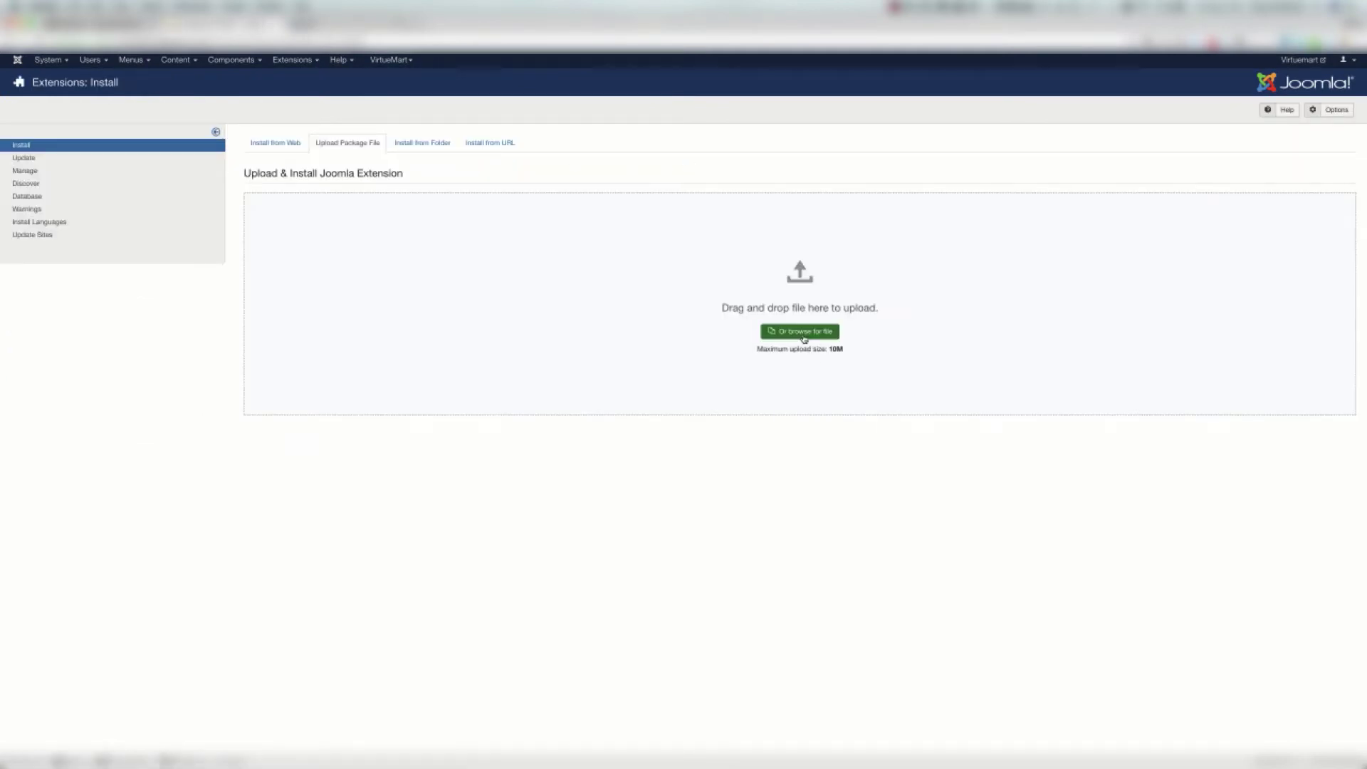
left_click(804, 339)
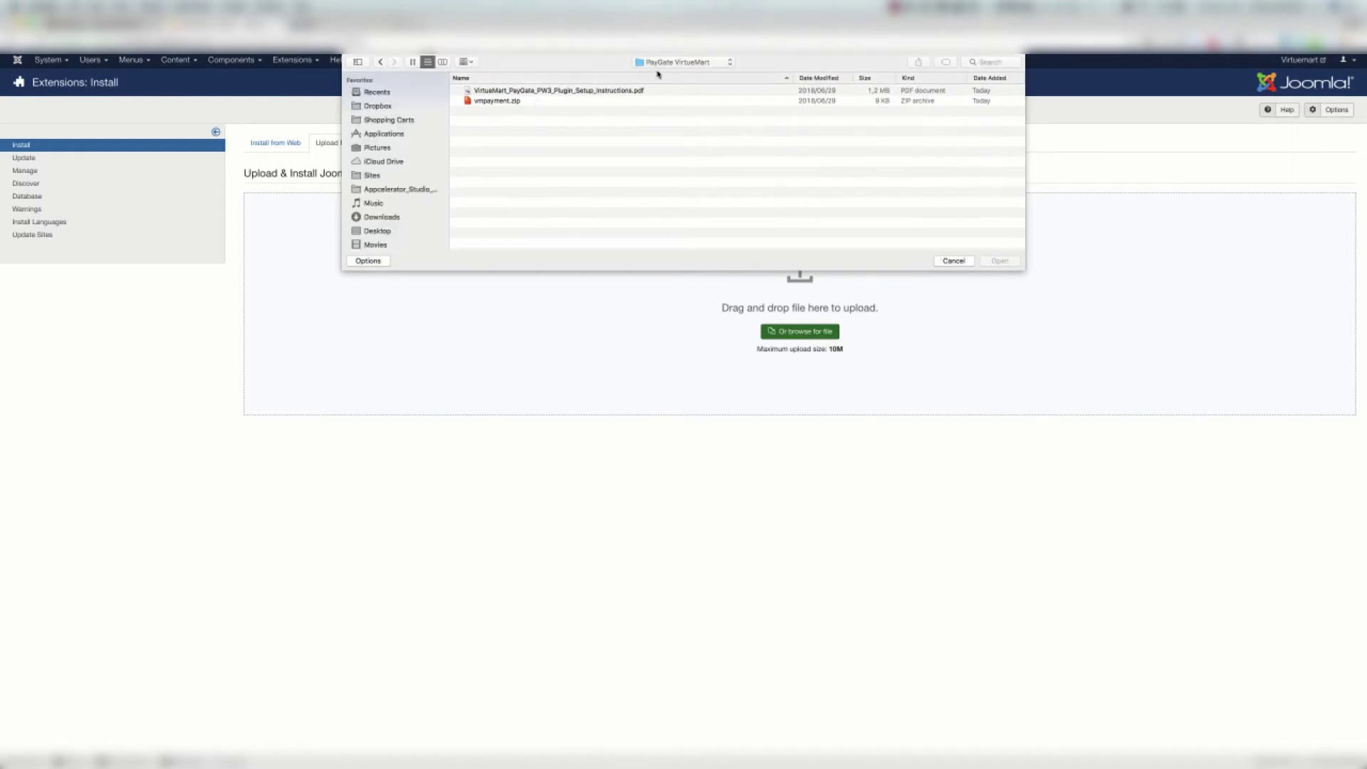
left_click(665, 63)
left_click(665, 73)
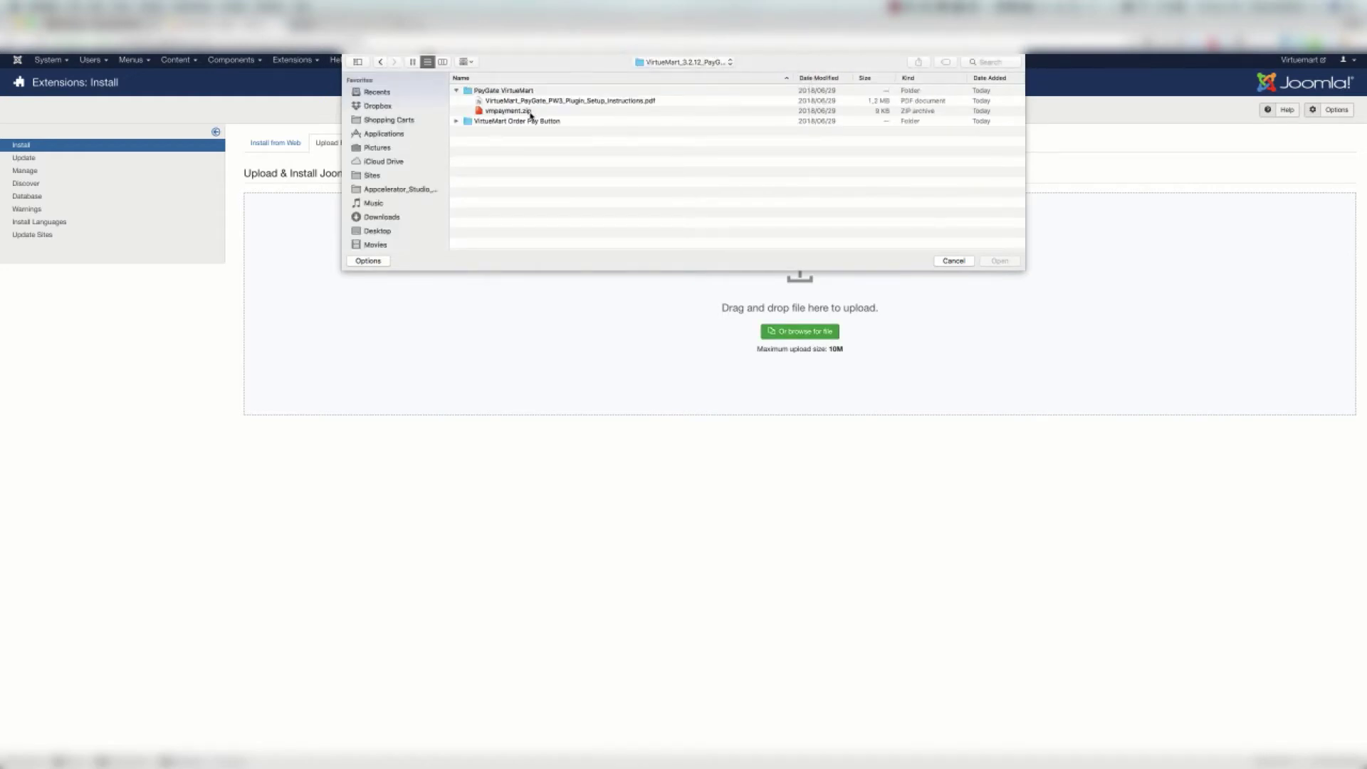
left_click(456, 122)
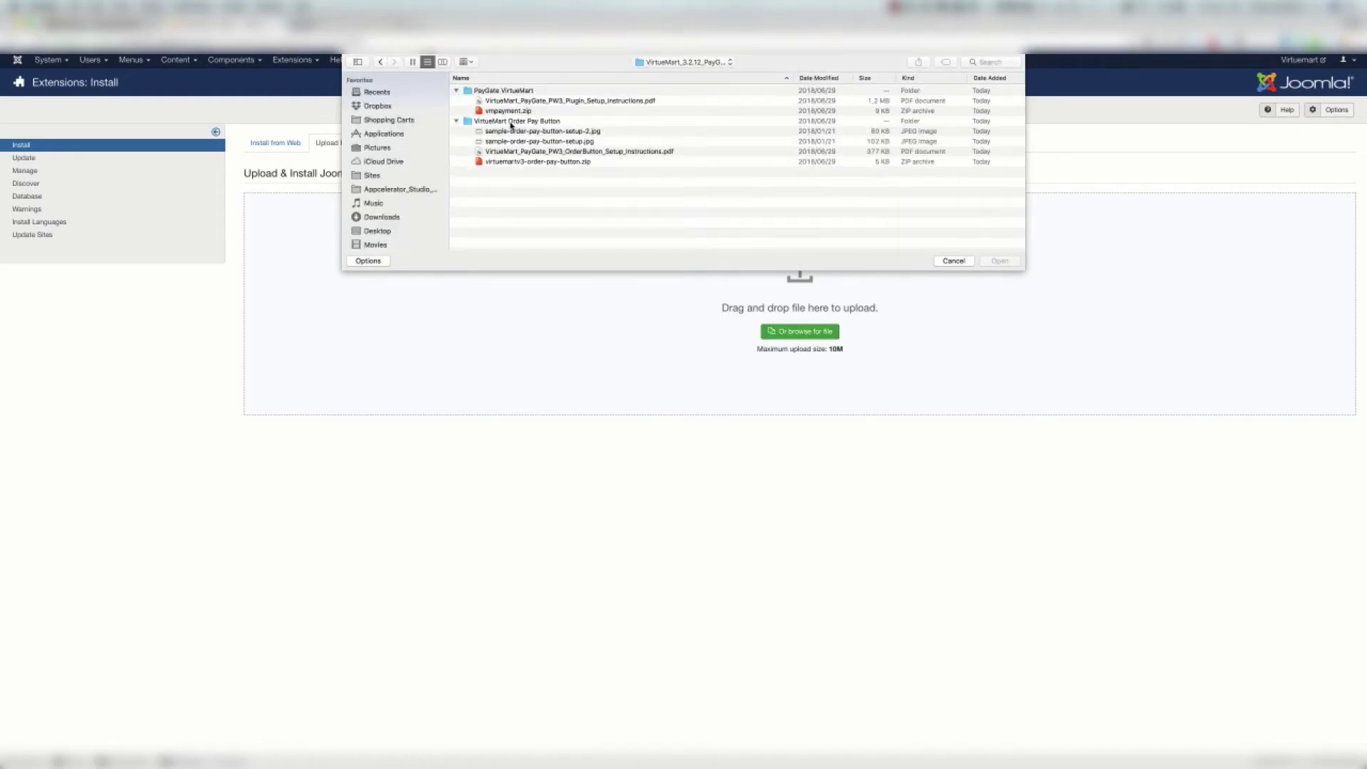
left_click(558, 163)
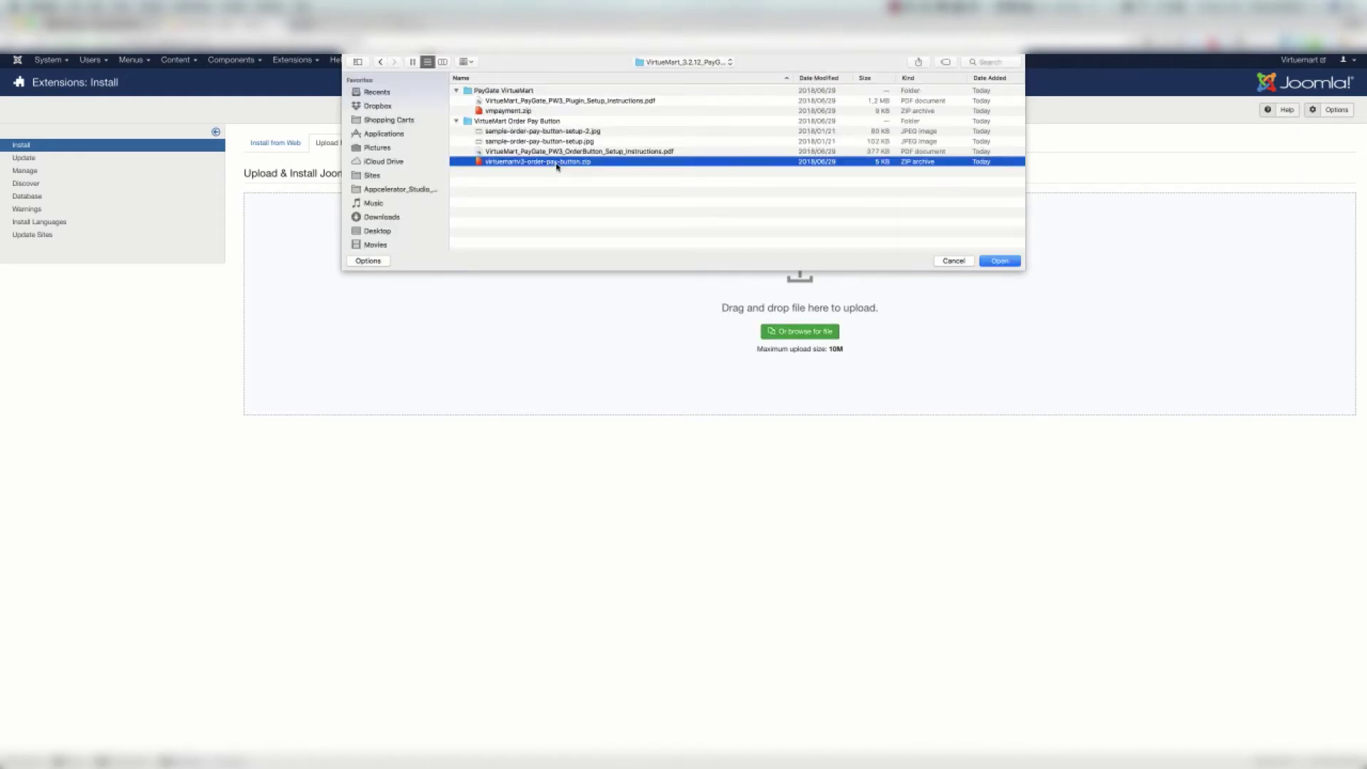
left_click(1015, 262)
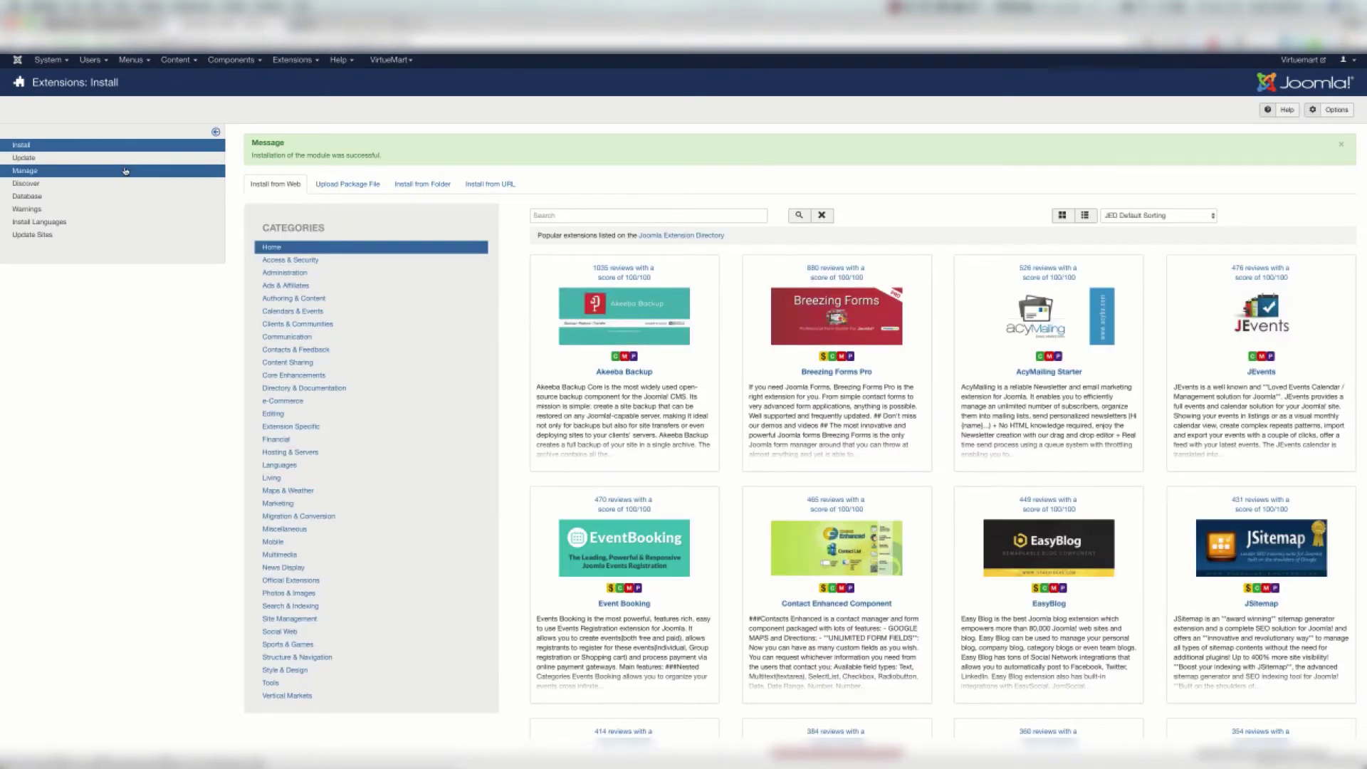
Search the installed extensions for 'order pay' and enable the VirtueMart Order Pay Button Module
left_click(126, 171)
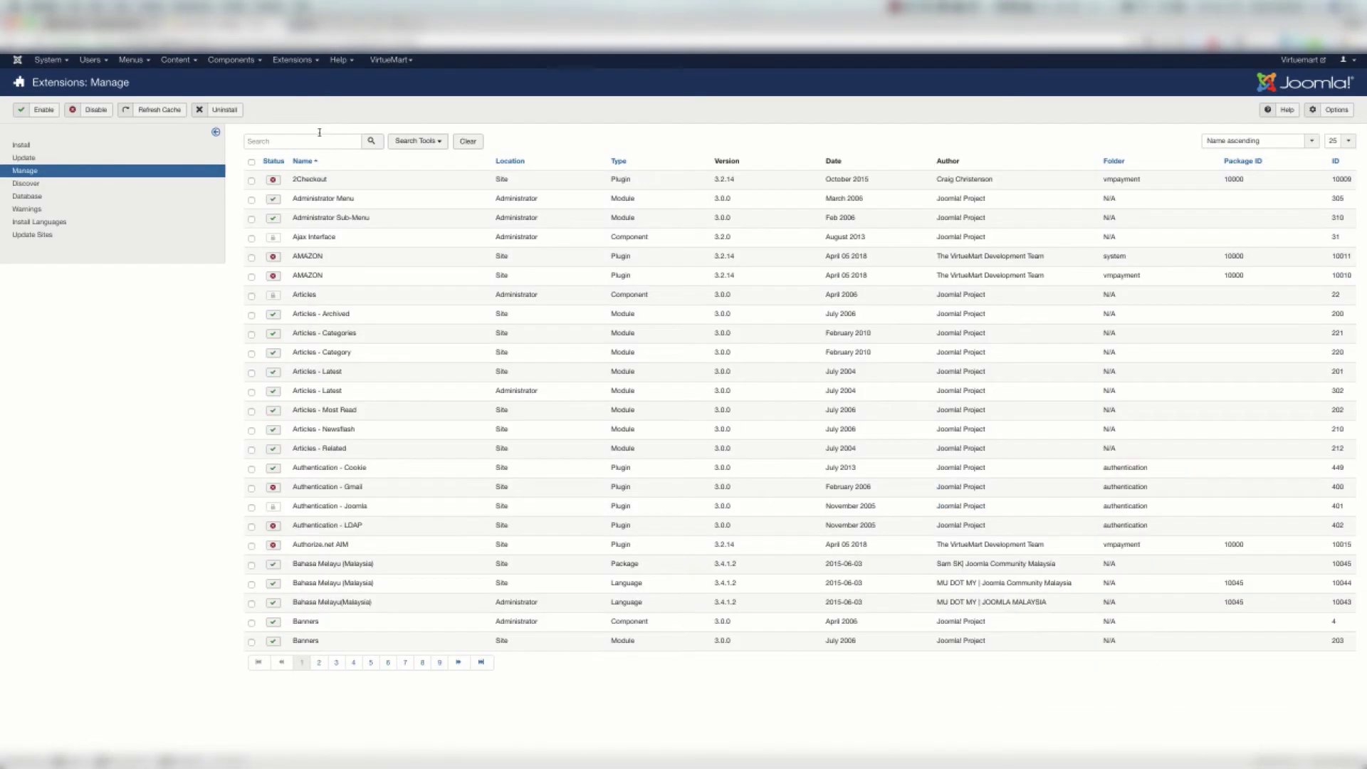
left_click(312, 140)
type("order pay")
key("Return")
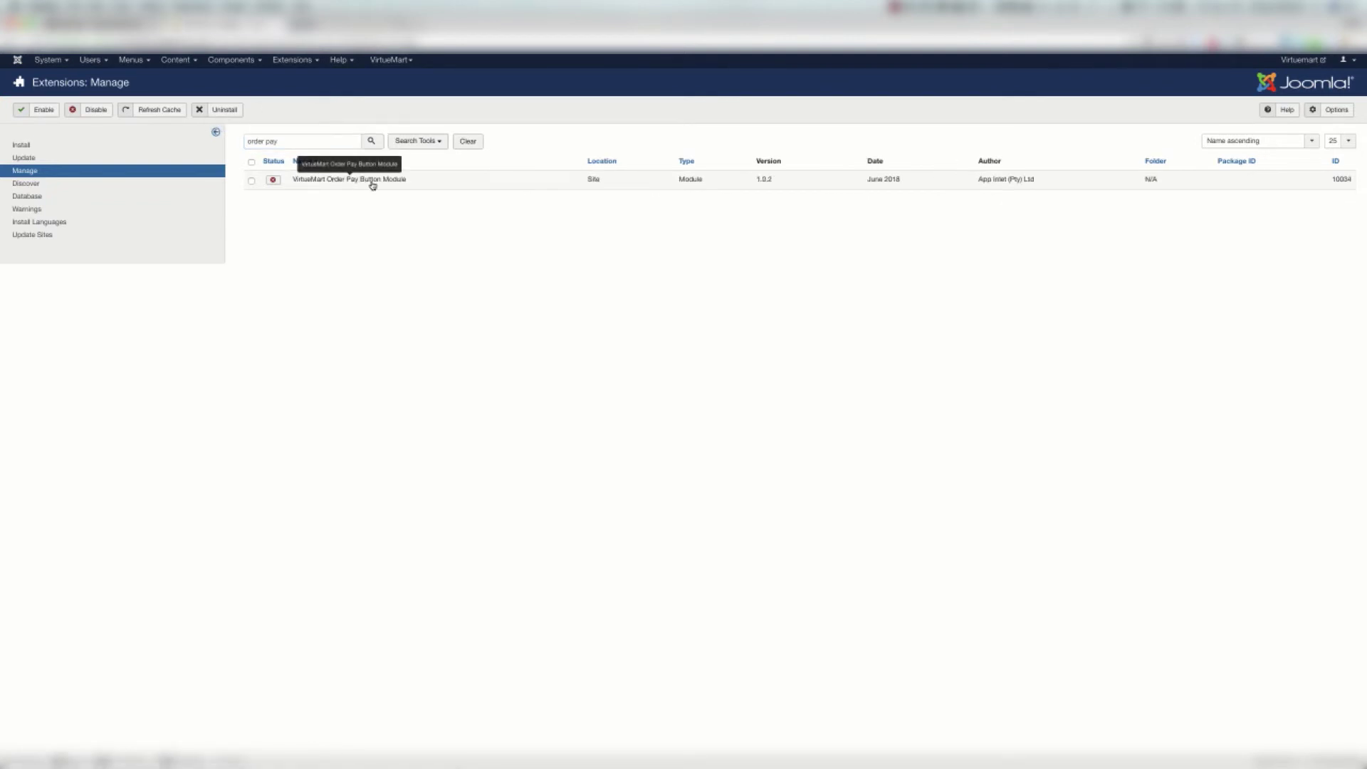
left_click(251, 180)
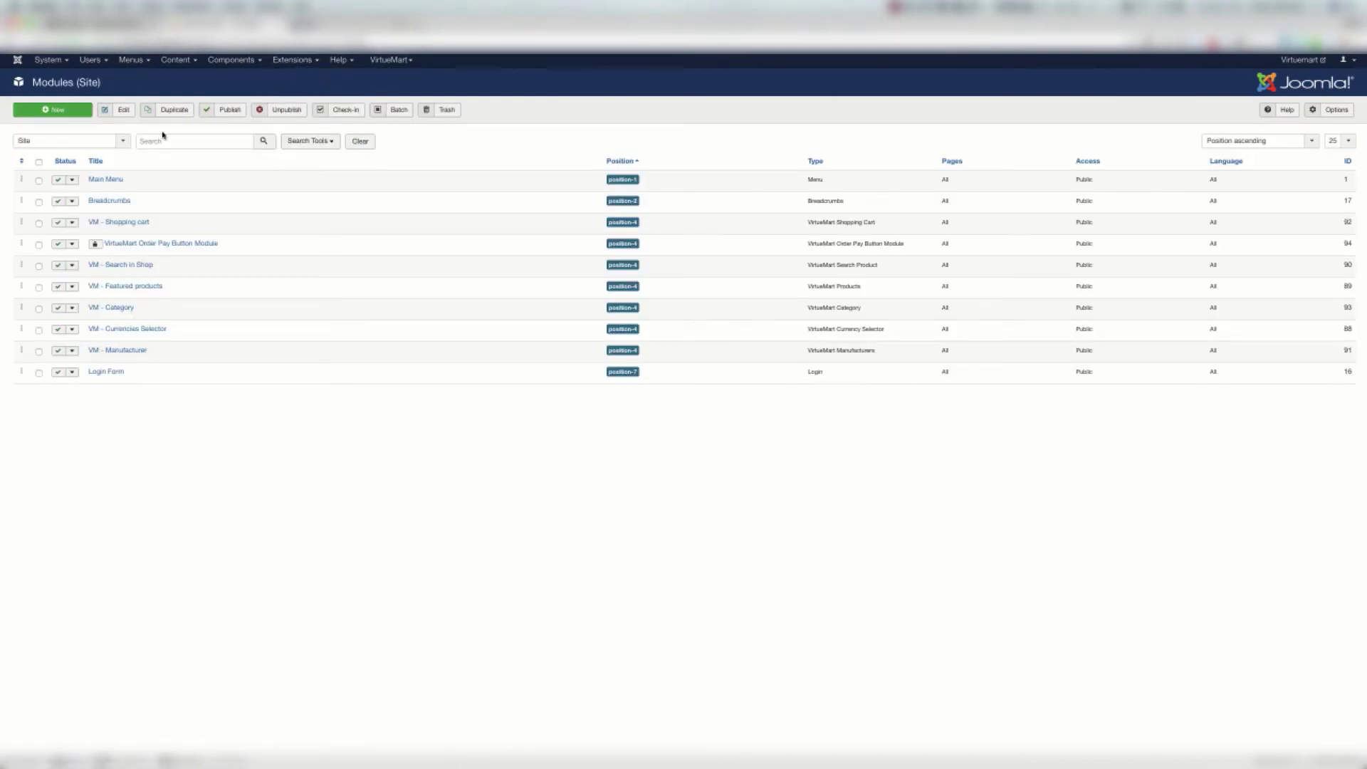
Filter site modules by 'order pay', open the Order Pay Button module, and bring up its setup instructions
left_click(164, 140)
type("order pay")
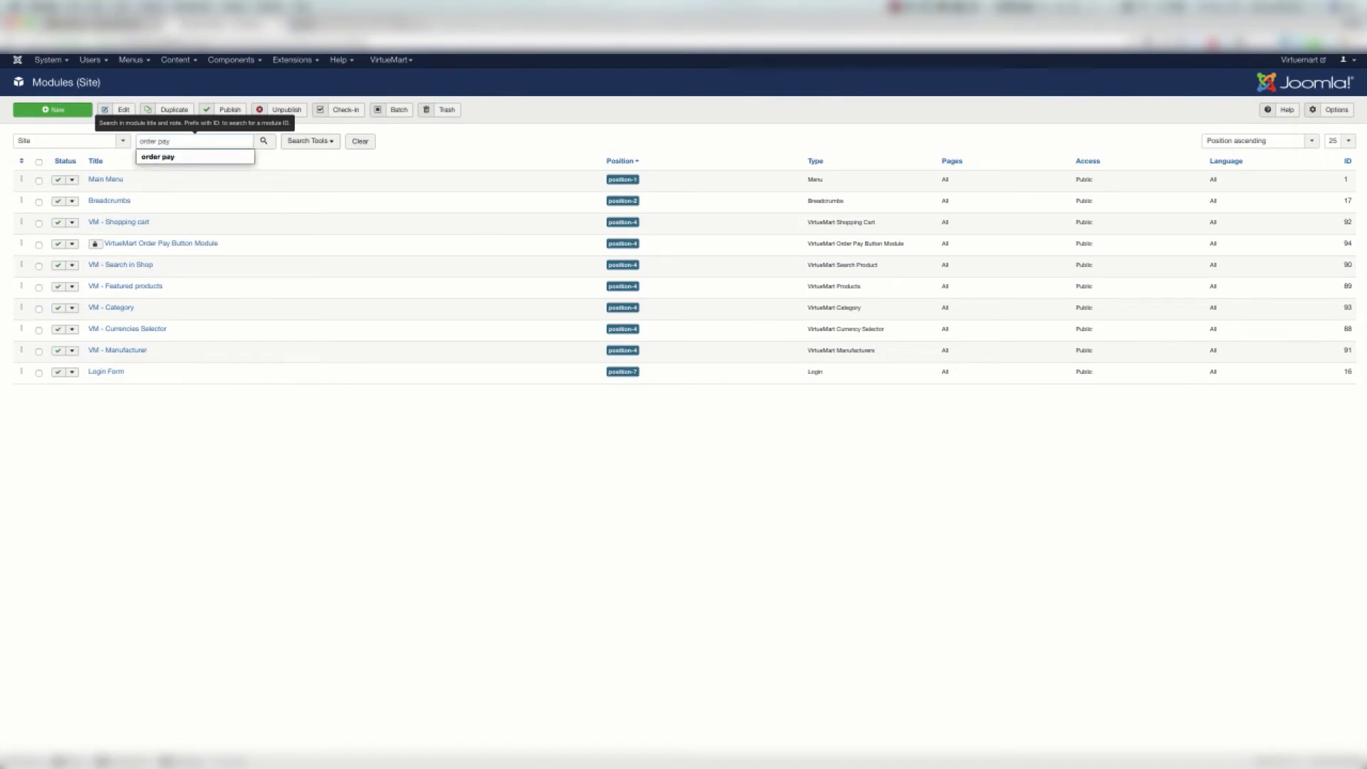
key("Return")
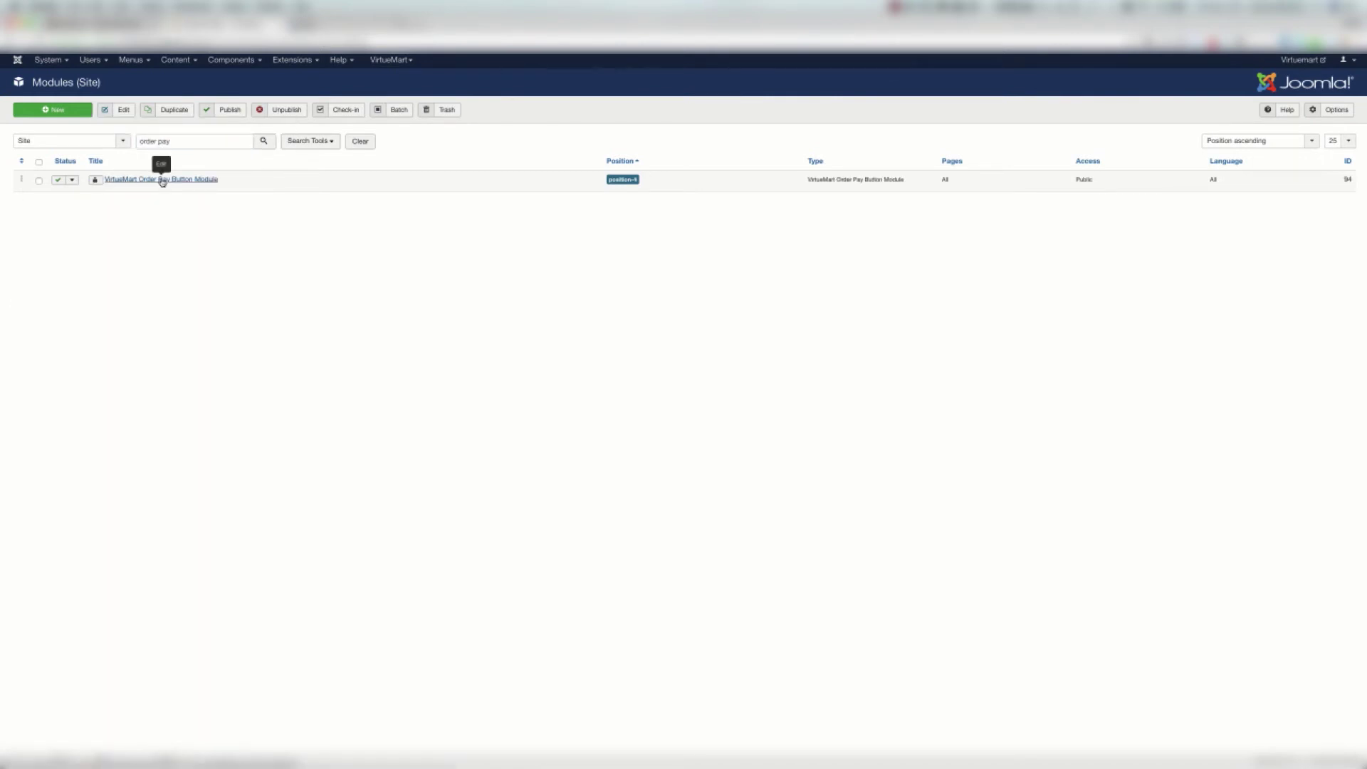
left_click(162, 181)
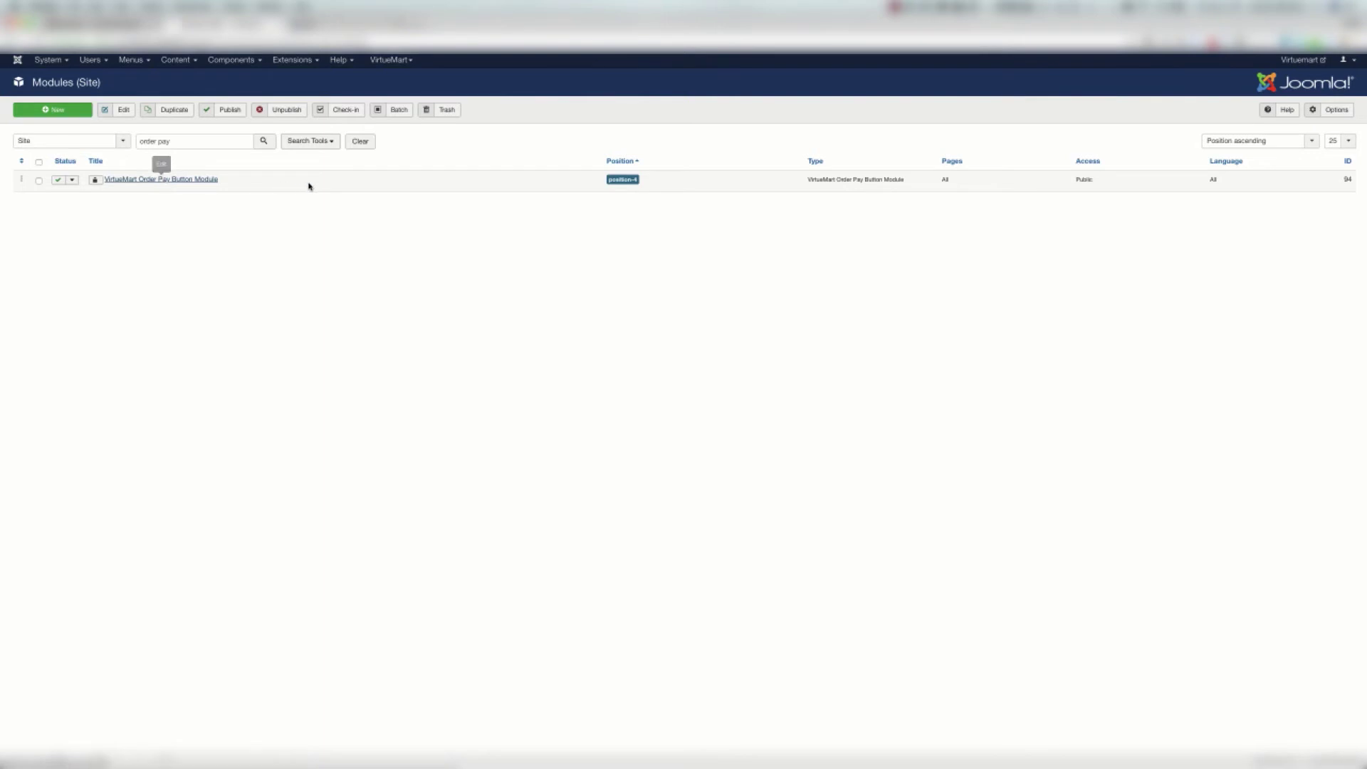
key("ctrl+Right")
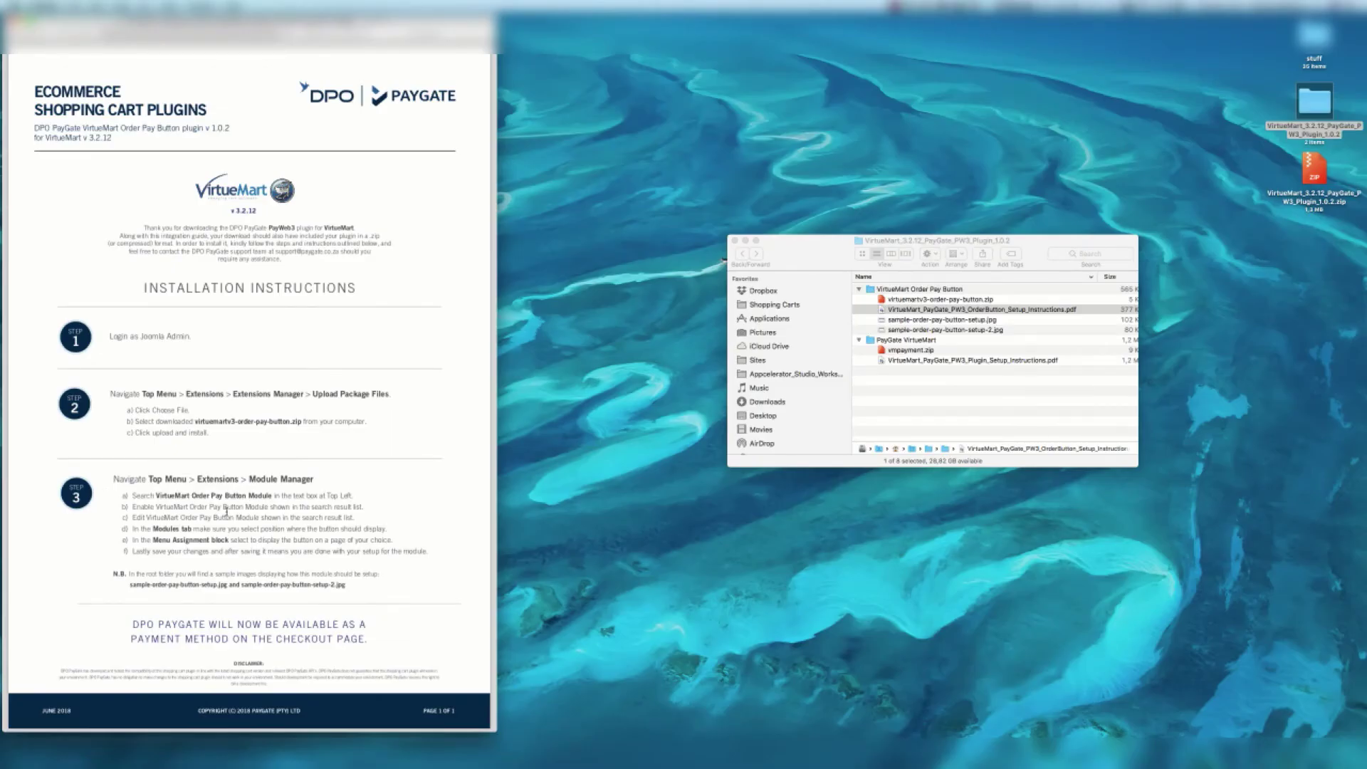
double_click(321, 507)
double_click(230, 516)
left_click(194, 529)
Select the sample-order-pay-button-setup.jpg file in Finder
left_click(996, 320)
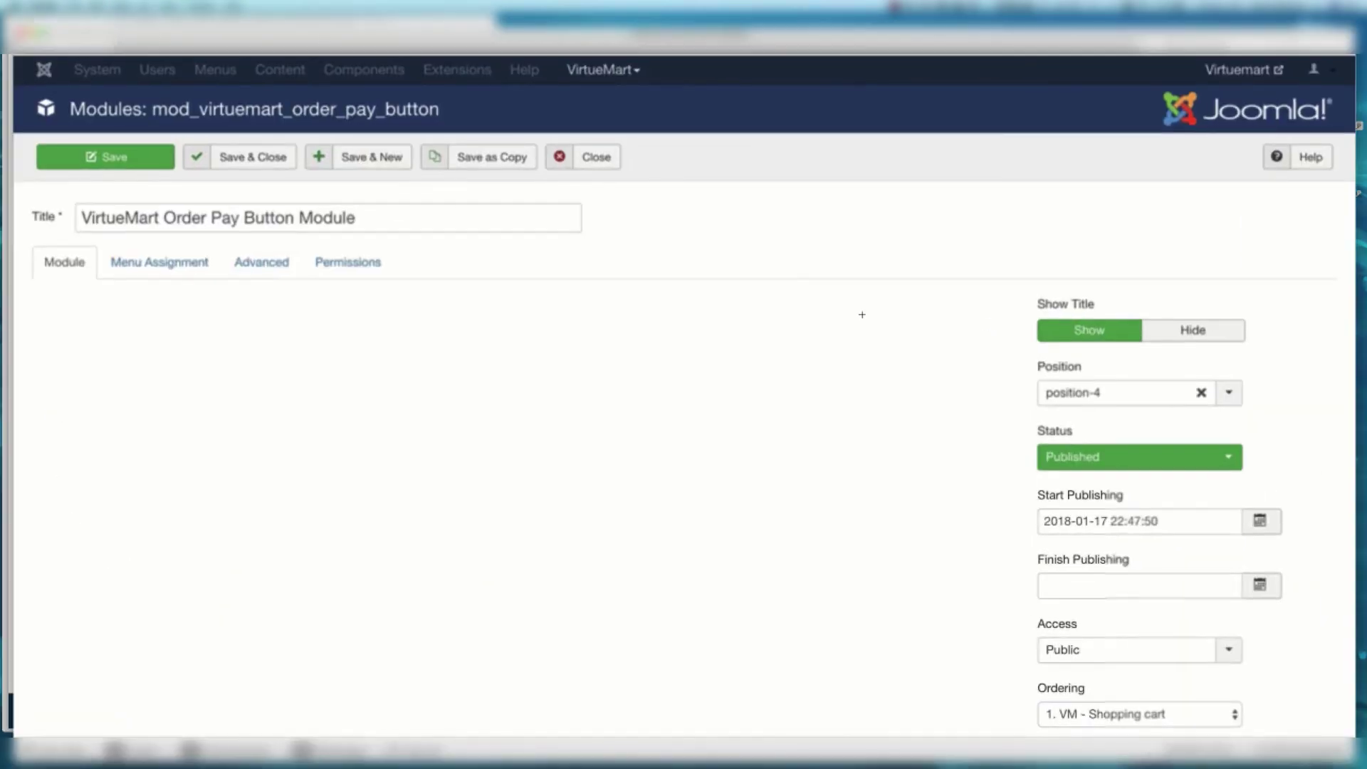